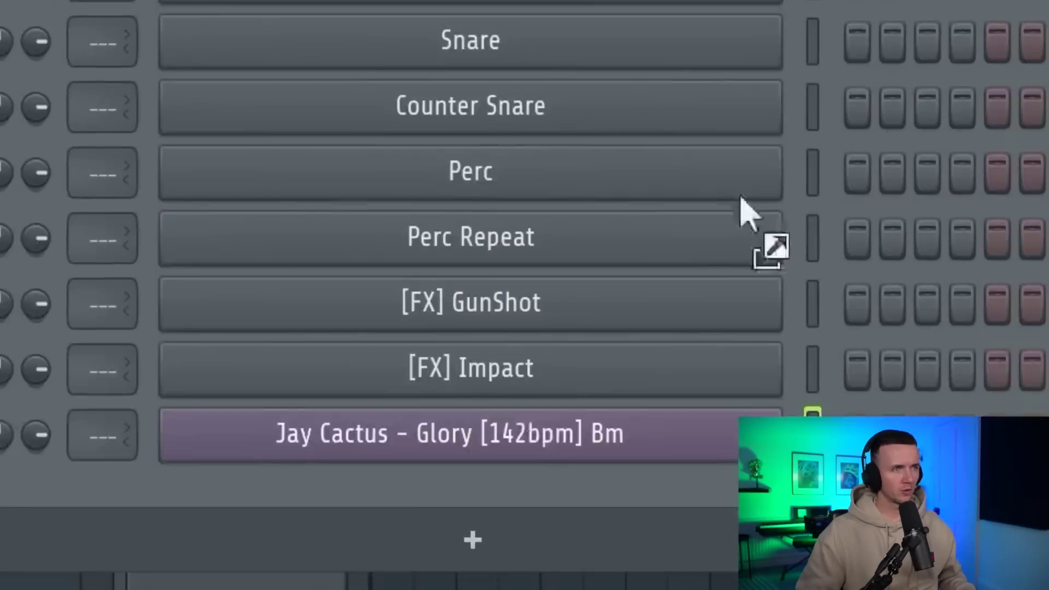
Add a sample to the channel rack and chop the long C5 note in bar 2 with the Default Chopper pattern
left_click_drag(745, 211, 673, 264)
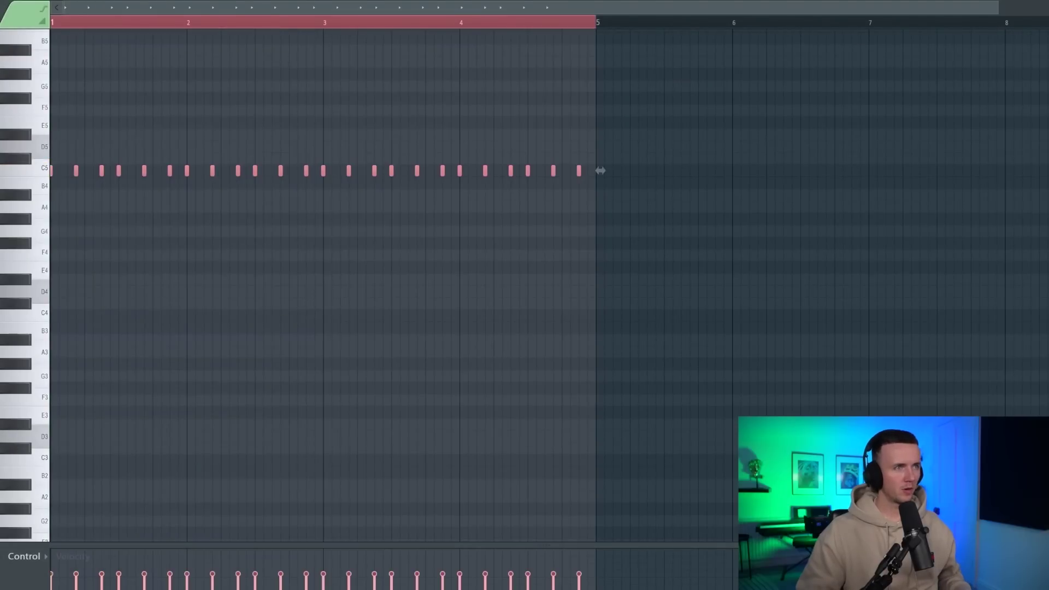
key("space")
scroll(82, 159, "up", 3)
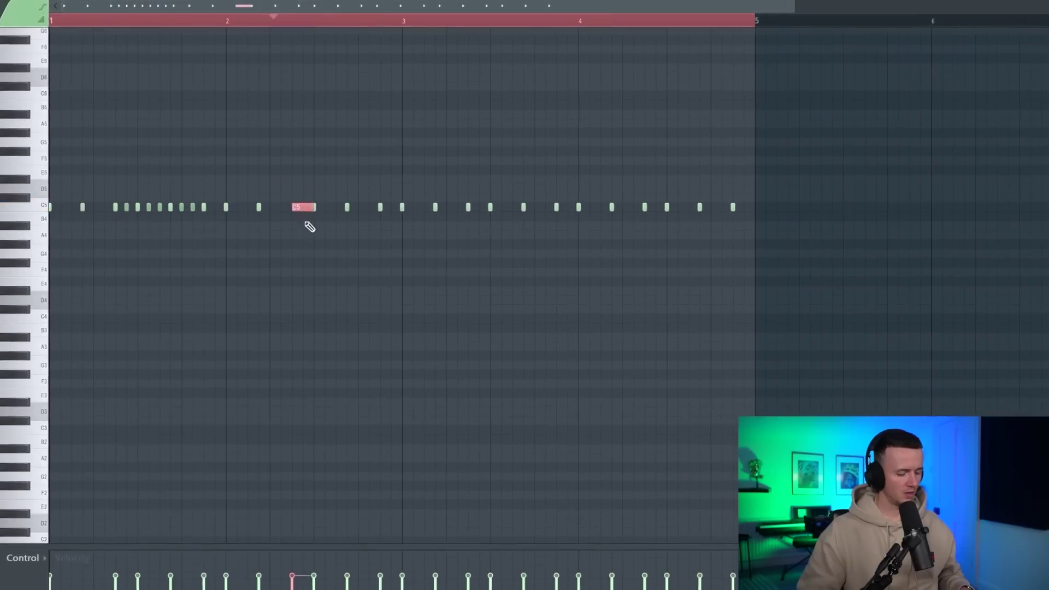
key("alt+u")
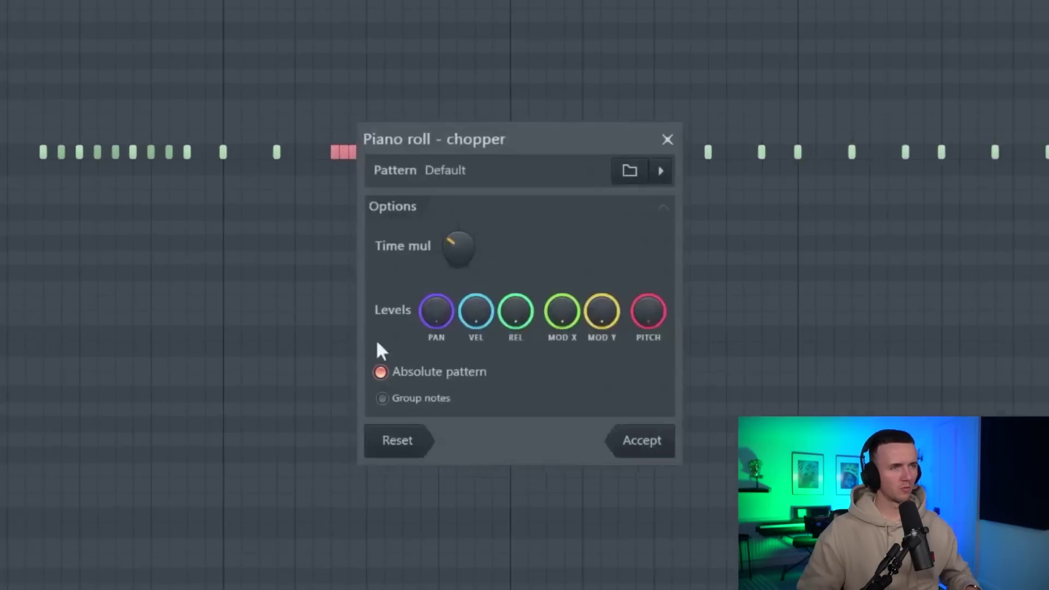
left_click(677, 452)
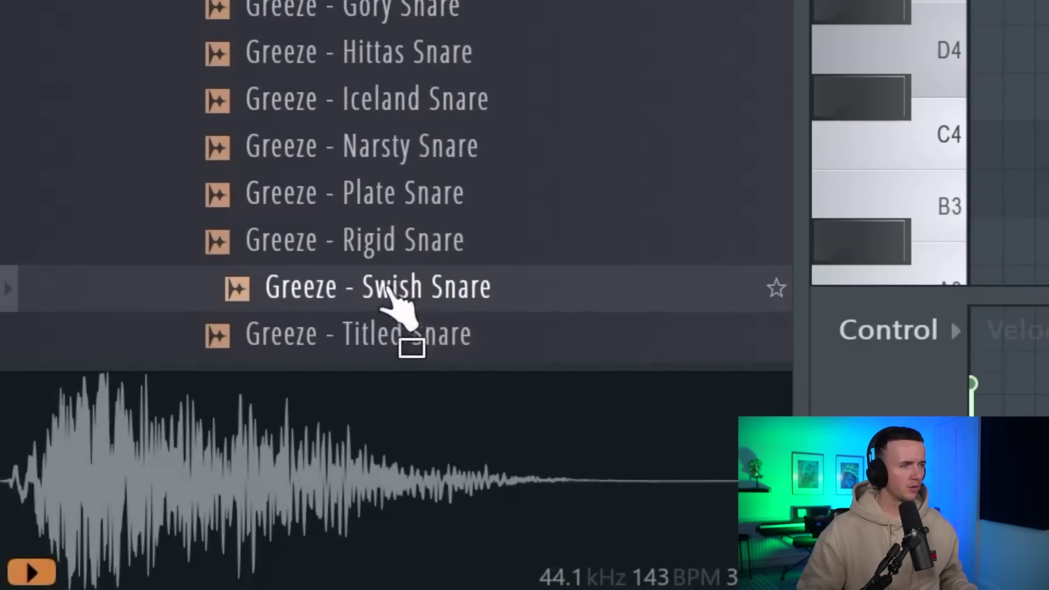
Load the Greeze - Swish Snare sample and add an extra snare hit in bar 6 of the pattern
left_click_drag(385, 289, 534, 219)
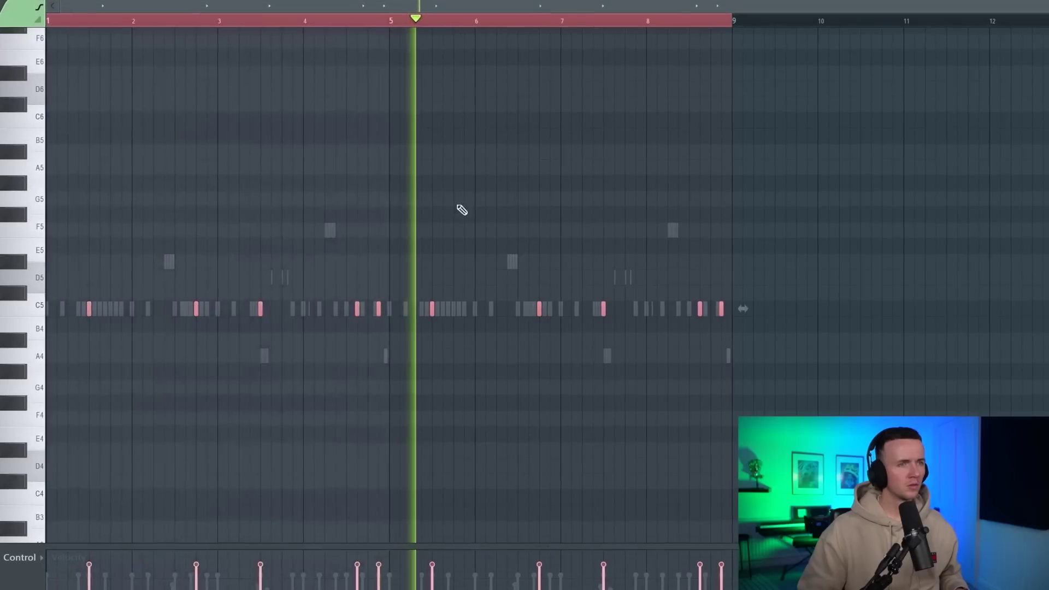
left_click(459, 207, "ctrl")
scroll(486, 313, "up", 3)
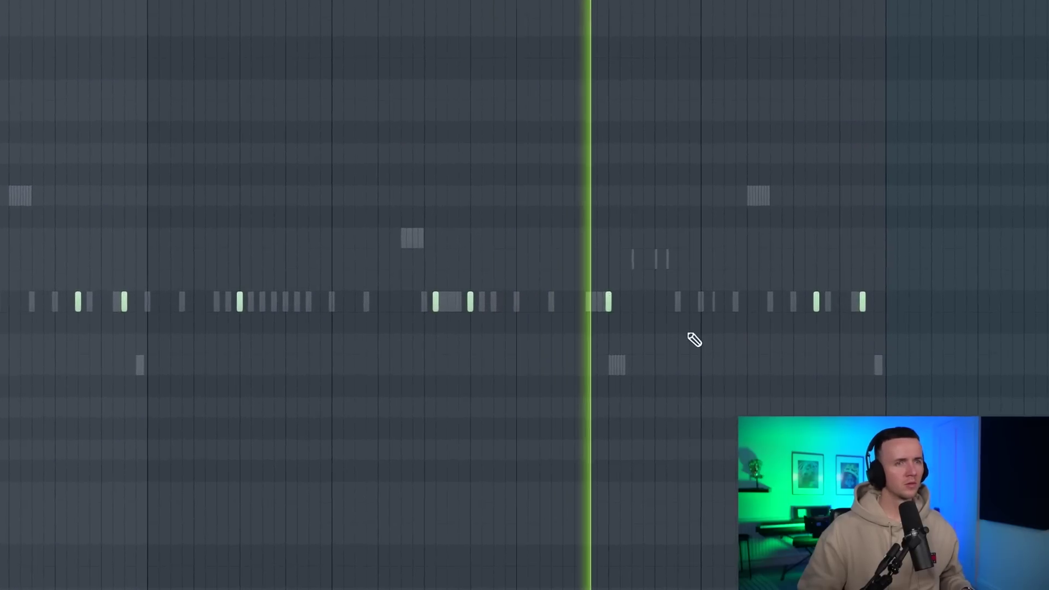
scroll(695, 339, "down", 2)
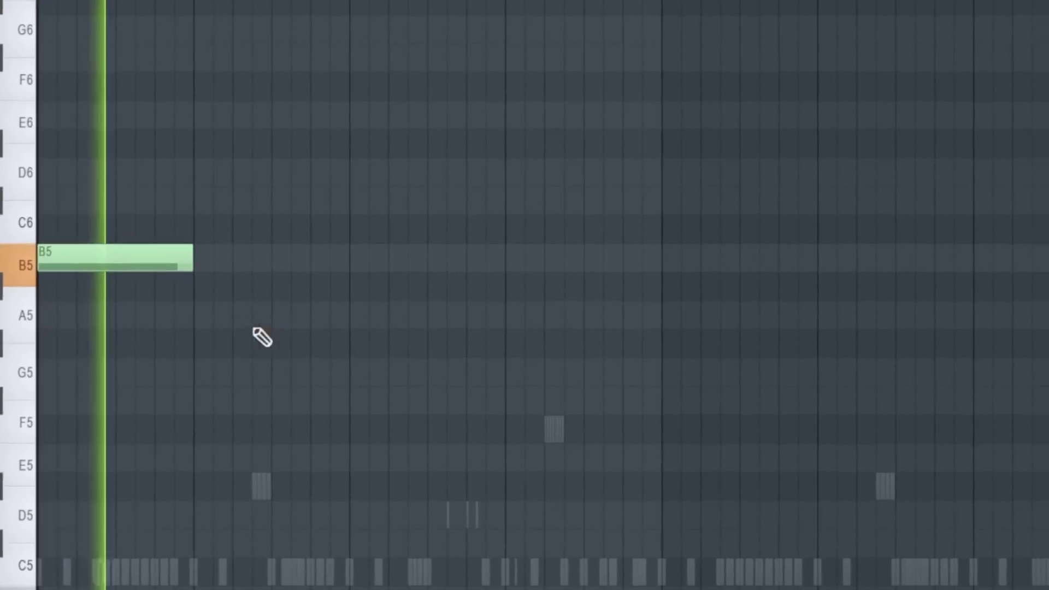
Place one-bar bass notes on G5 at bar 3, D5 at bar 5 and C#5 at bar 7
left_click(343, 379)
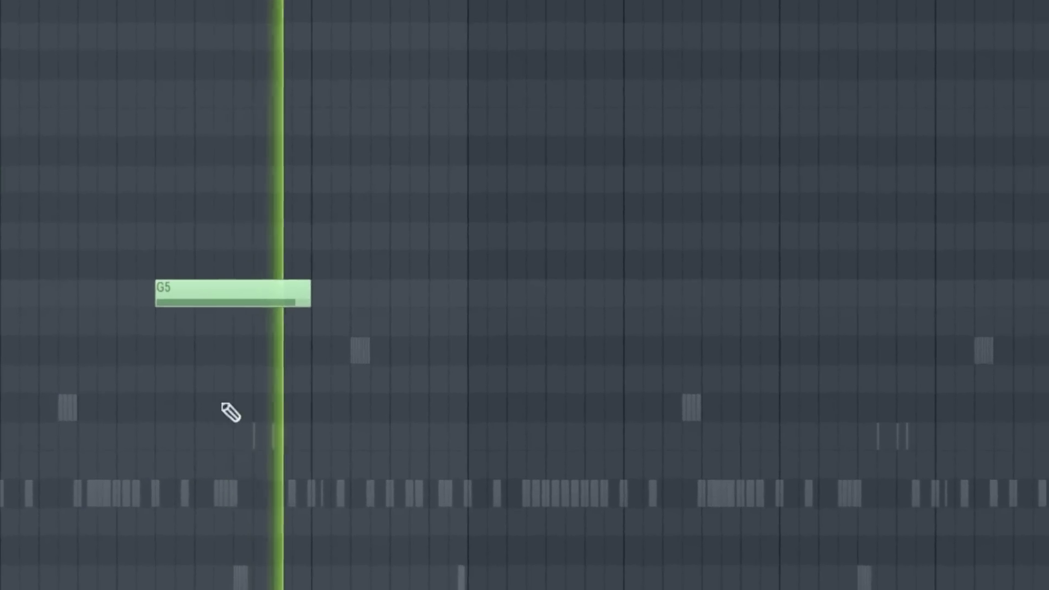
left_click(490, 435)
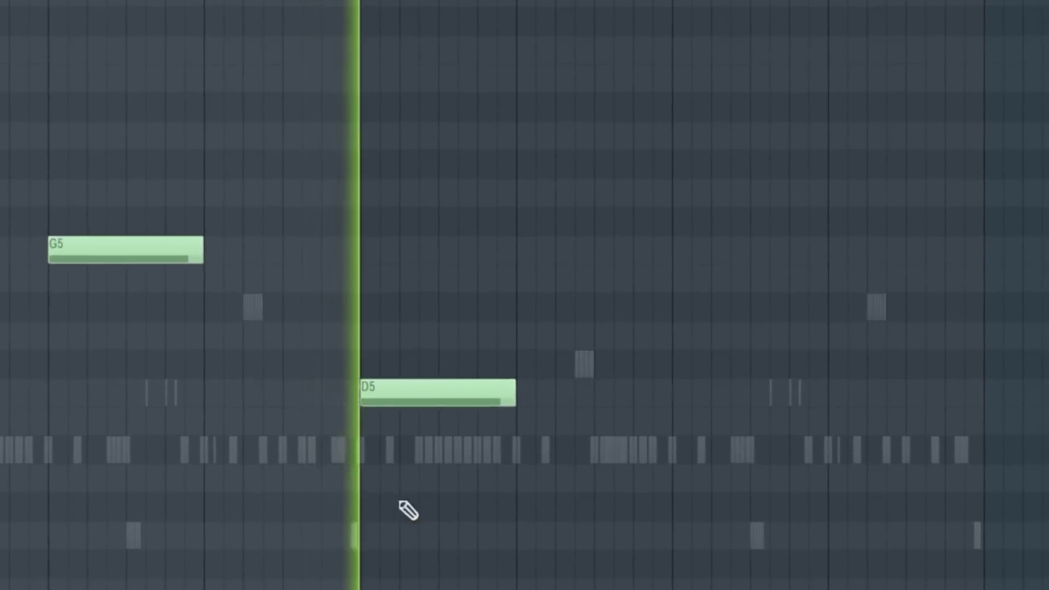
left_click(673, 420)
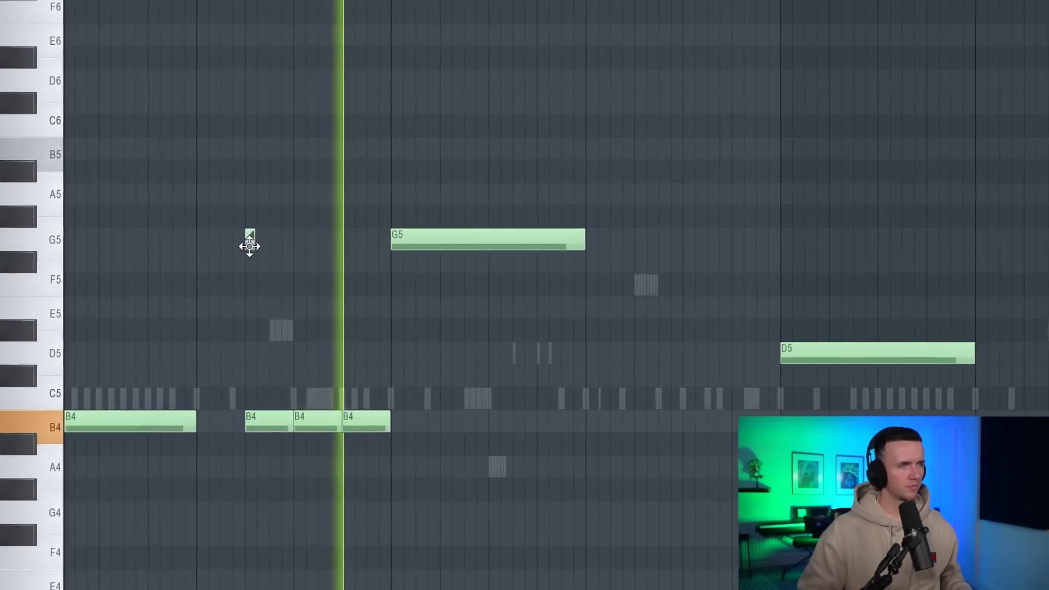
Raise the slide note in bar 2 to D6 and the last F#4 note of bar 4 to C#6
left_click_drag(249, 246, 249, 87)
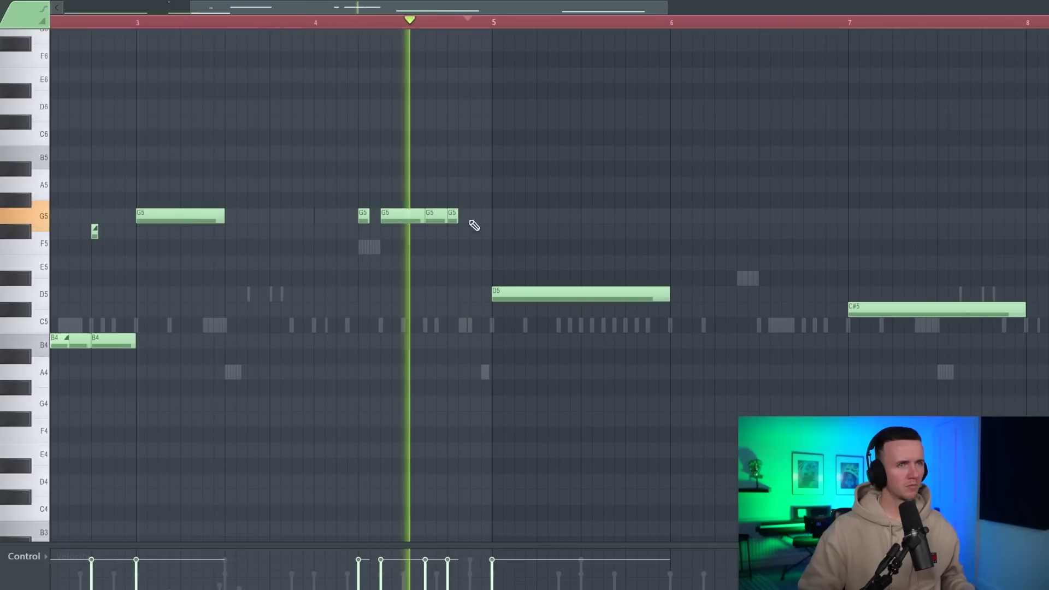
scroll(435, 282, "down", 2)
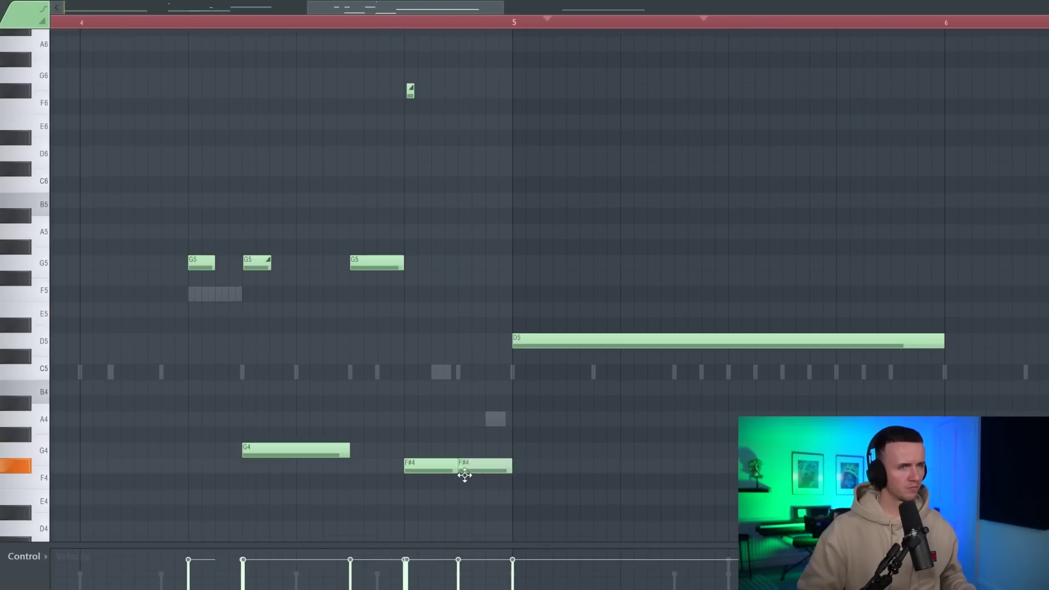
left_click_drag(465, 462, 465, 263)
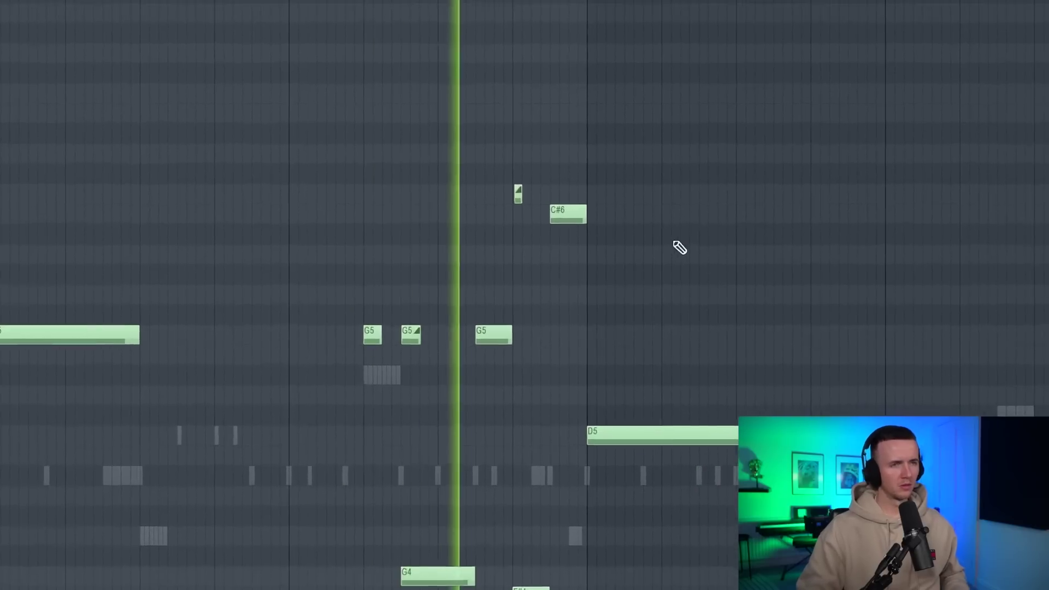
Shorten the D5 note at bar 5 to half a bar and add short slide notes above the C#5 notes in bar 8
key("space")
left_click_drag(684, 423, 615, 422)
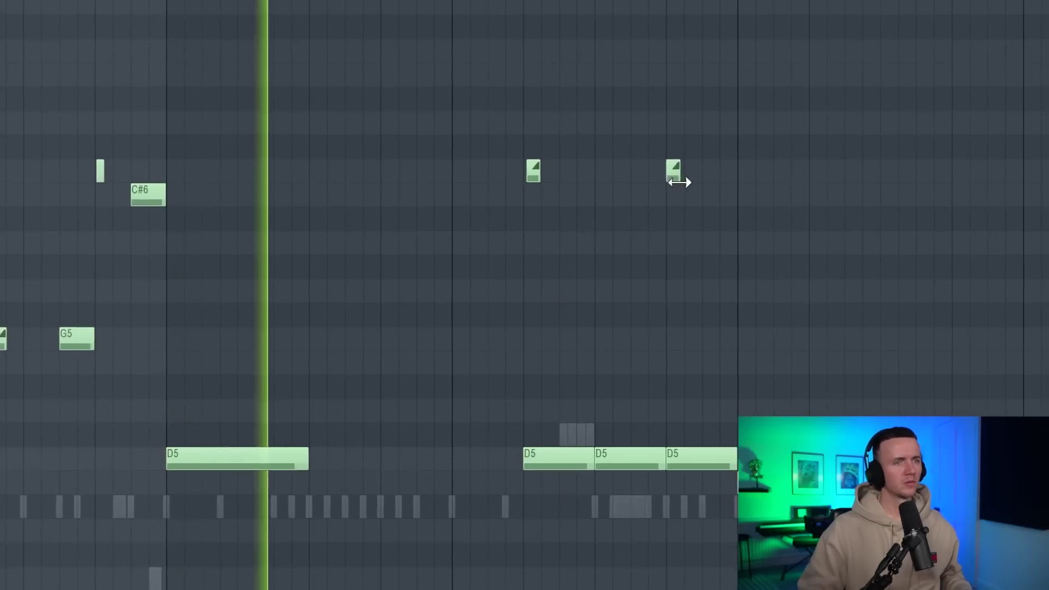
left_click_drag(663, 99, 656, 462)
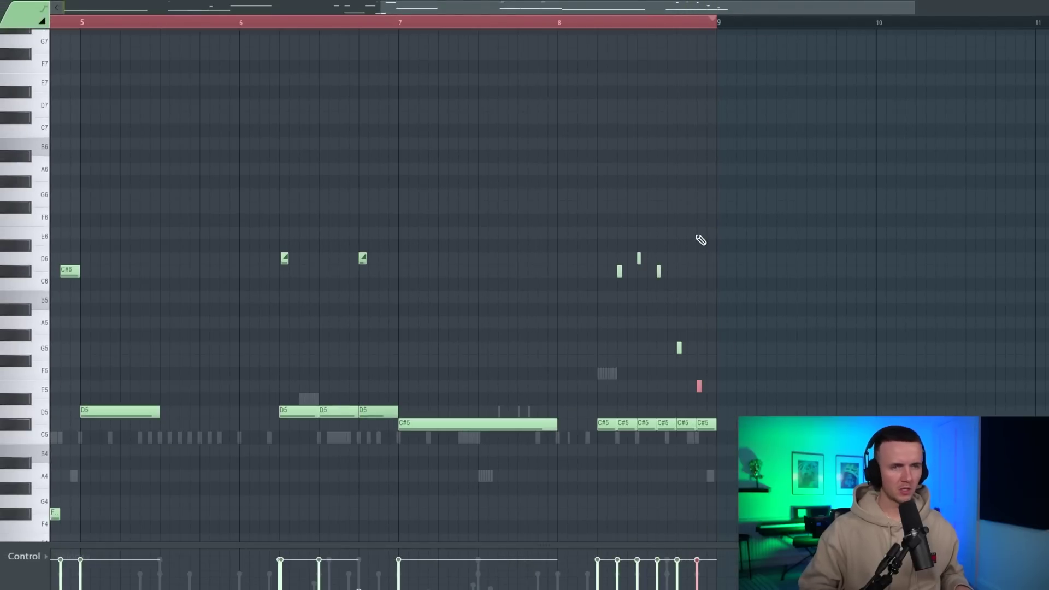
scroll(474, 191, "down", 2)
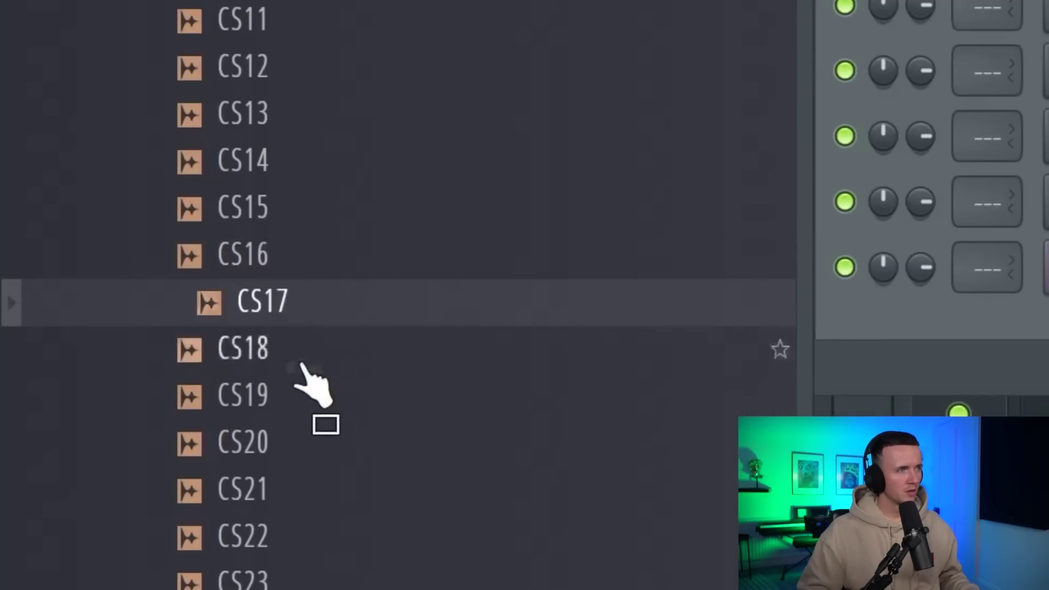
Audition the counter snare samples and add CS18 and CS12 to the channel rack
left_click_drag(267, 361, 804, 246)
left_click_drag(803, 245, 803, 247)
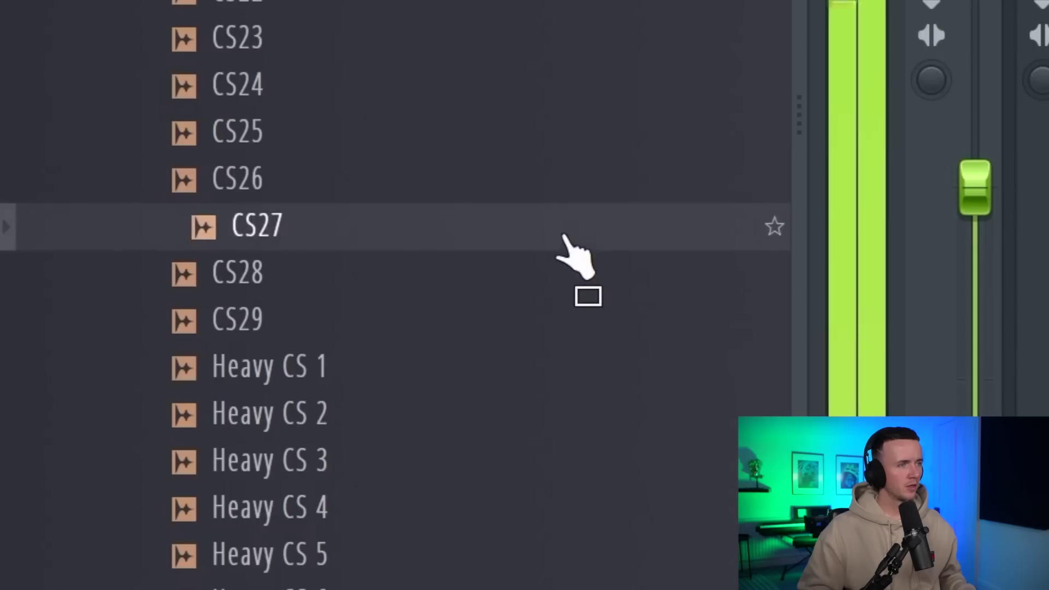
key("Down")
key("Down")
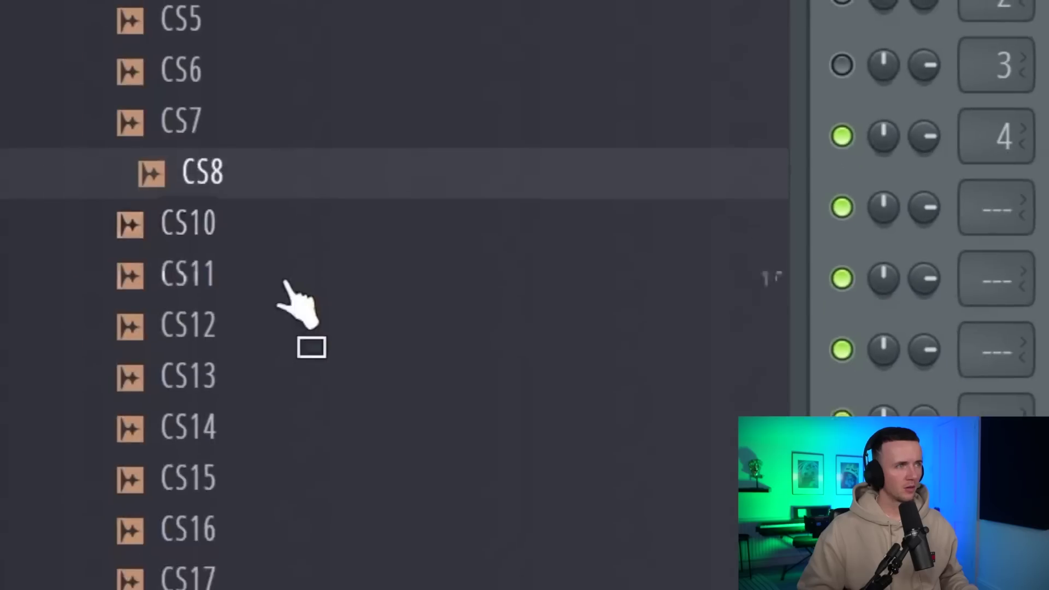
key("Down")
key("Down")
key("Down")
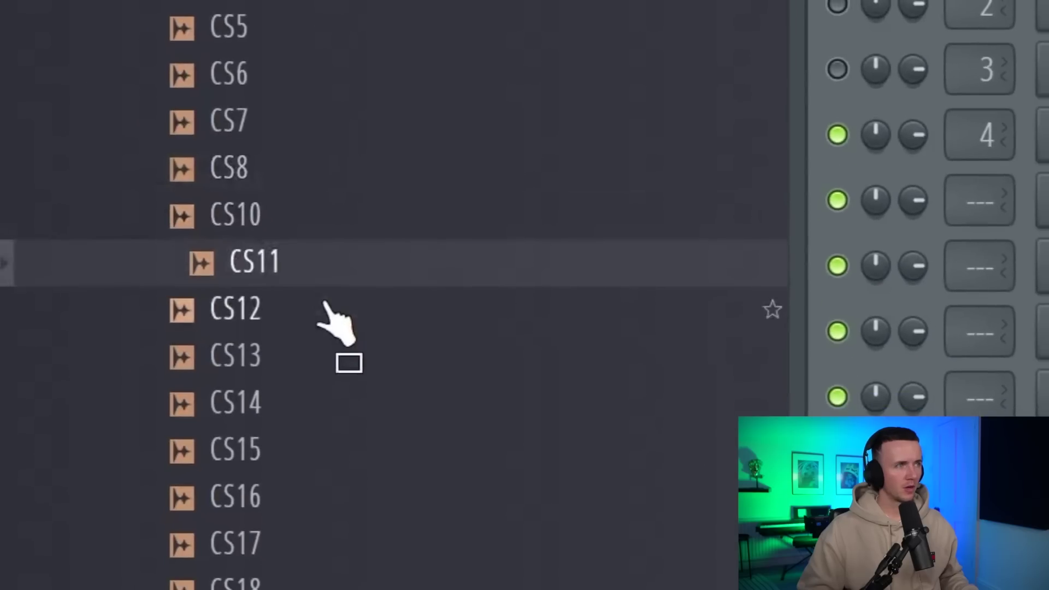
left_click_drag(300, 323, 574, 328)
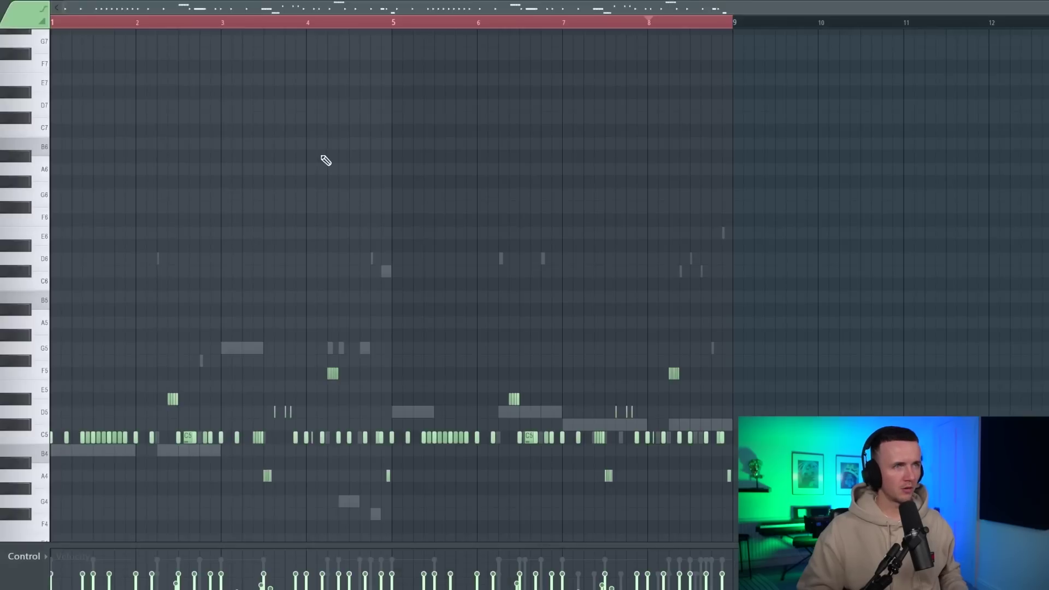
Extend the bar 8 fill by copying its F5 roll to the last beat at a lower pitch
left_click_drag(539, 387, 631, 460)
left_click_drag(493, 414, 607, 480)
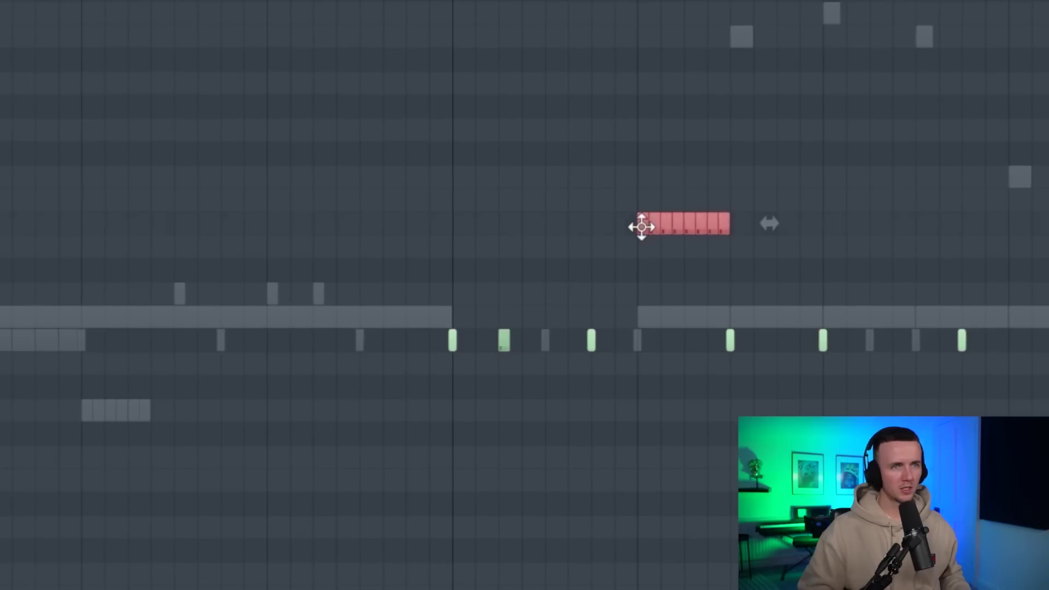
mouse_move(642, 227)
left_mouse_down()
mouse_move(827, 269)
mouse_move(827, 249)
mouse_move(1048, 302)
mouse_move(1008, 298)
left_mouse_up()
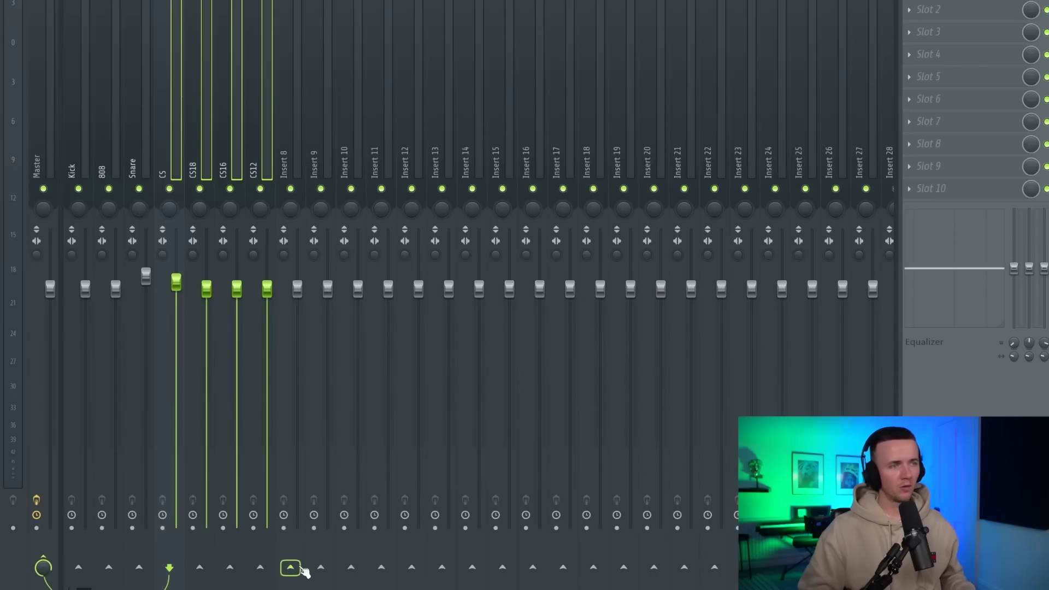
Route the CS, CS18, CS16 and CS12 mixer tracks to insert 8 only
right_click(296, 570)
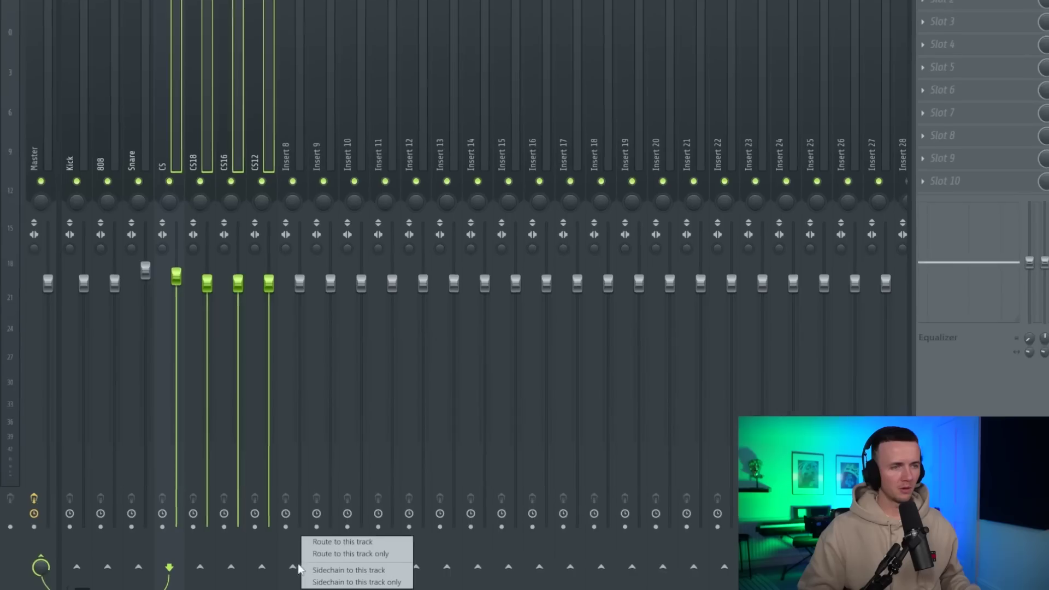
left_click(331, 554)
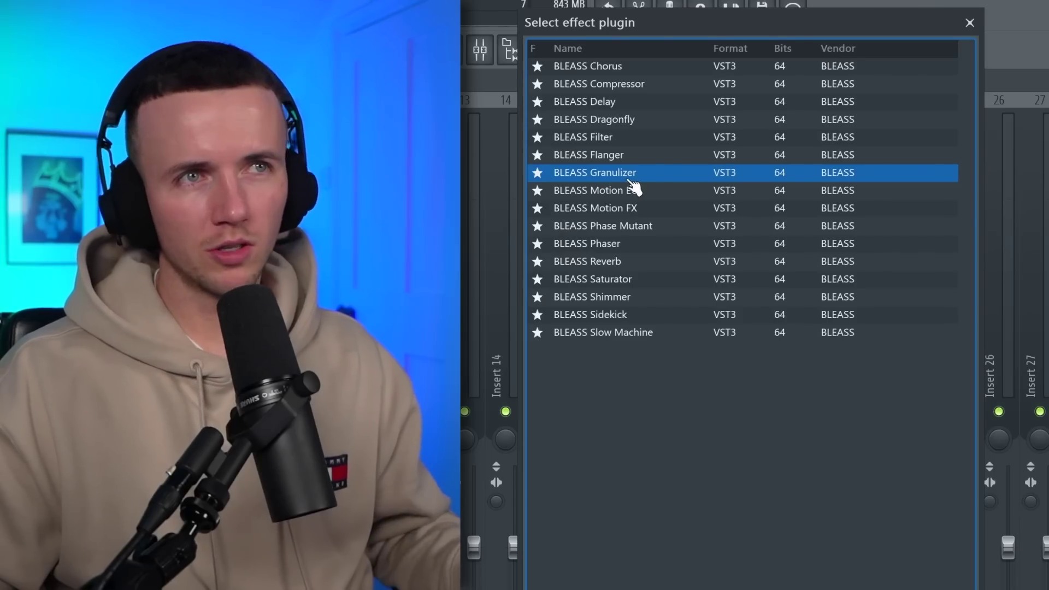
Load BLEASS Granulizer with the BRIGHT MATRIX preset and BLEASS Slow Machine with the DROWNED preset on the Counter Snare Bus
double_click(625, 174)
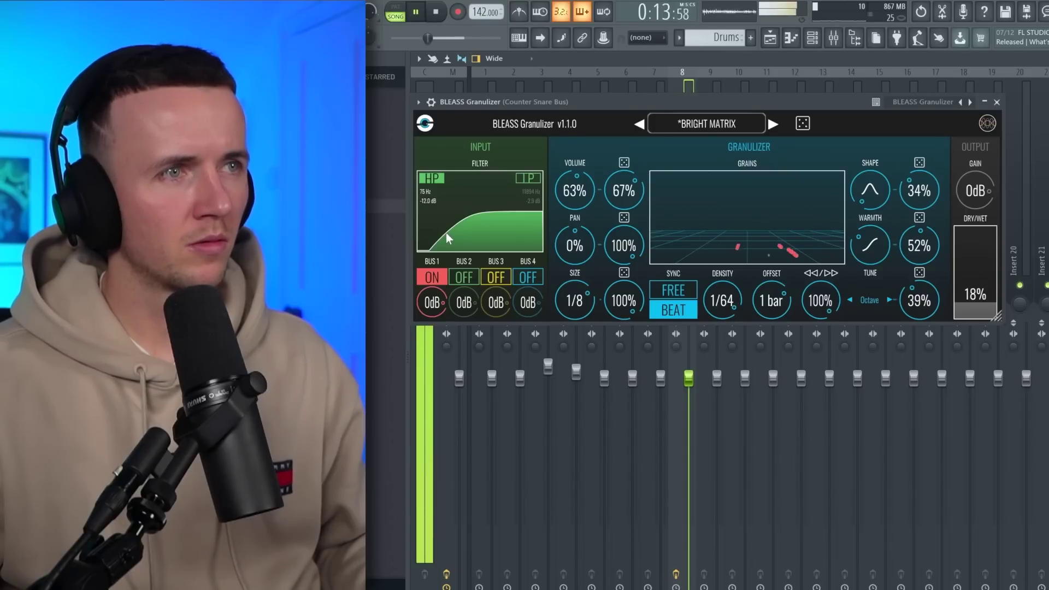
key("space")
left_click_drag(574, 248, 581, 244)
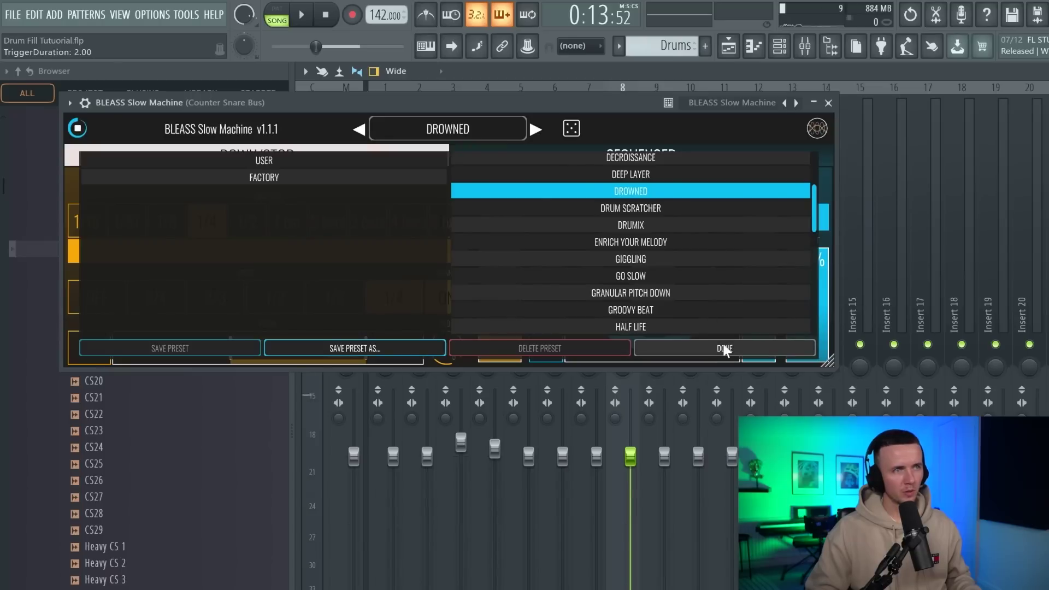
left_click(725, 349)
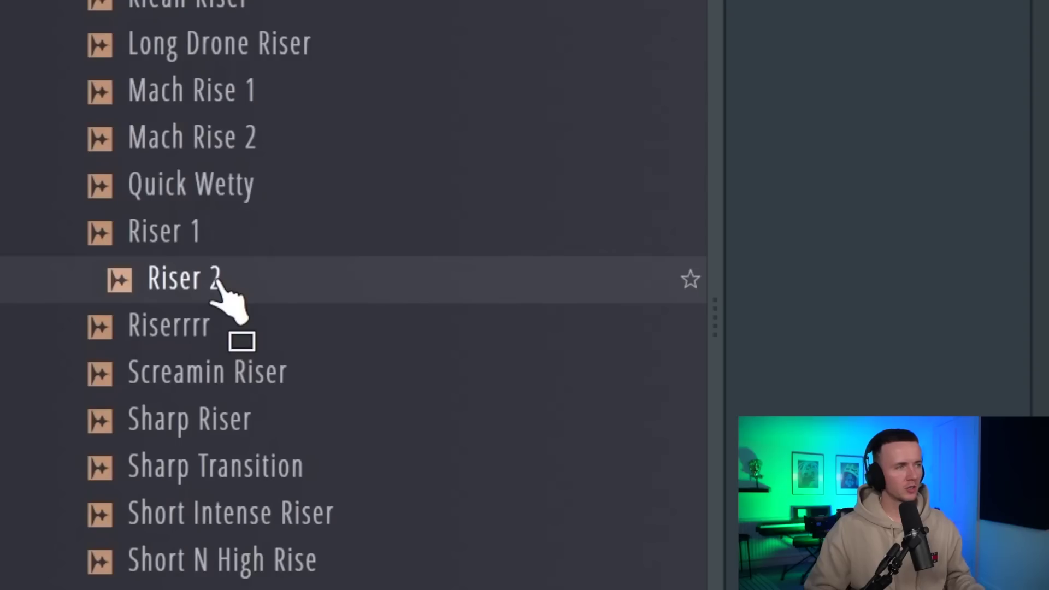
Place the Riser 2 sample before the drop on Track 15 and make a unique, reversed copy of the Stomp 2 clip
left_click_drag(229, 281, 550, 377)
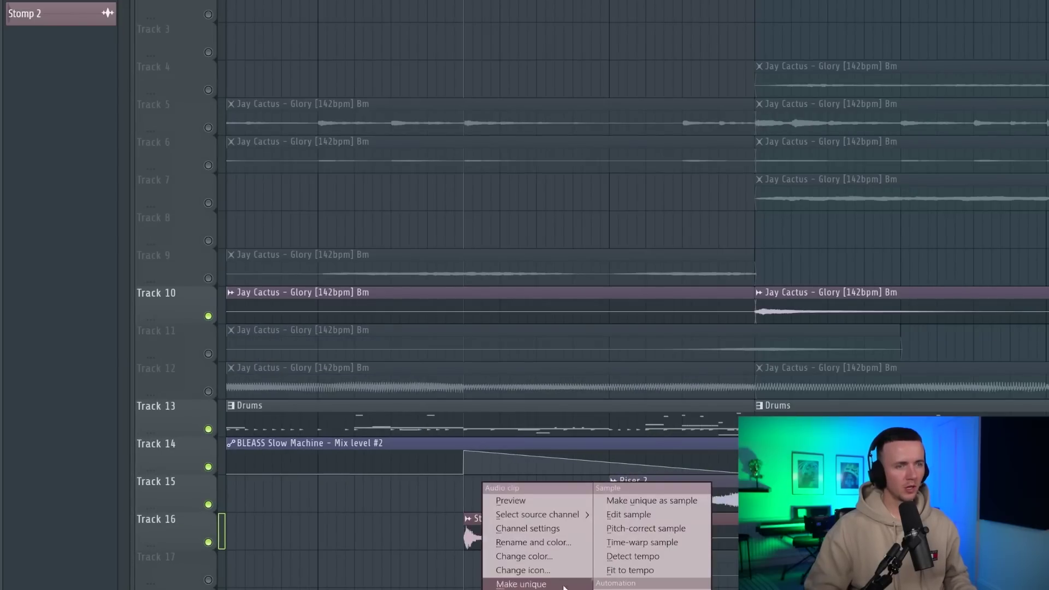
double_click(555, 573)
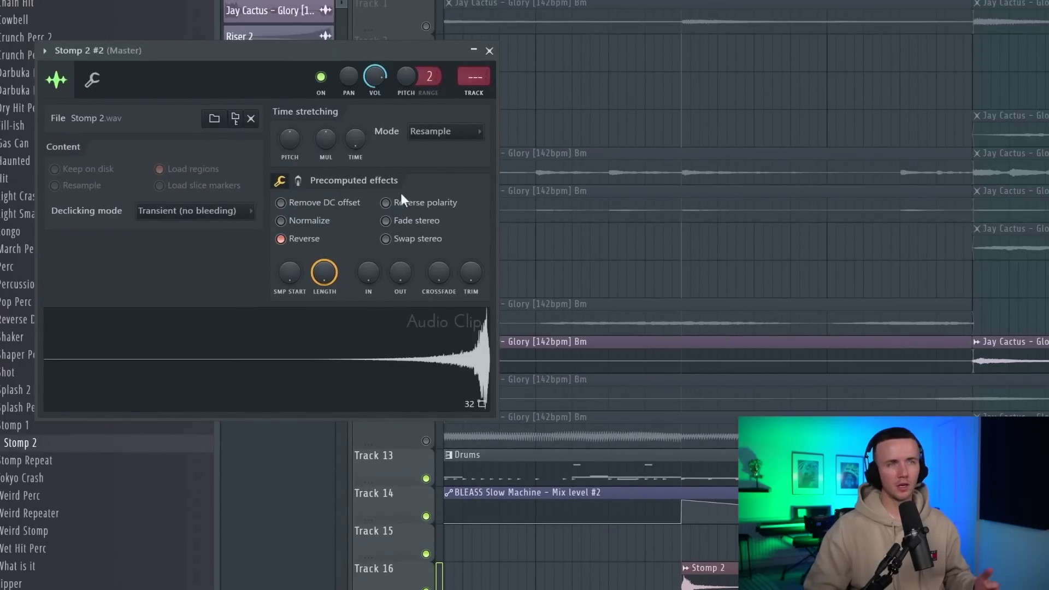
left_click(489, 50)
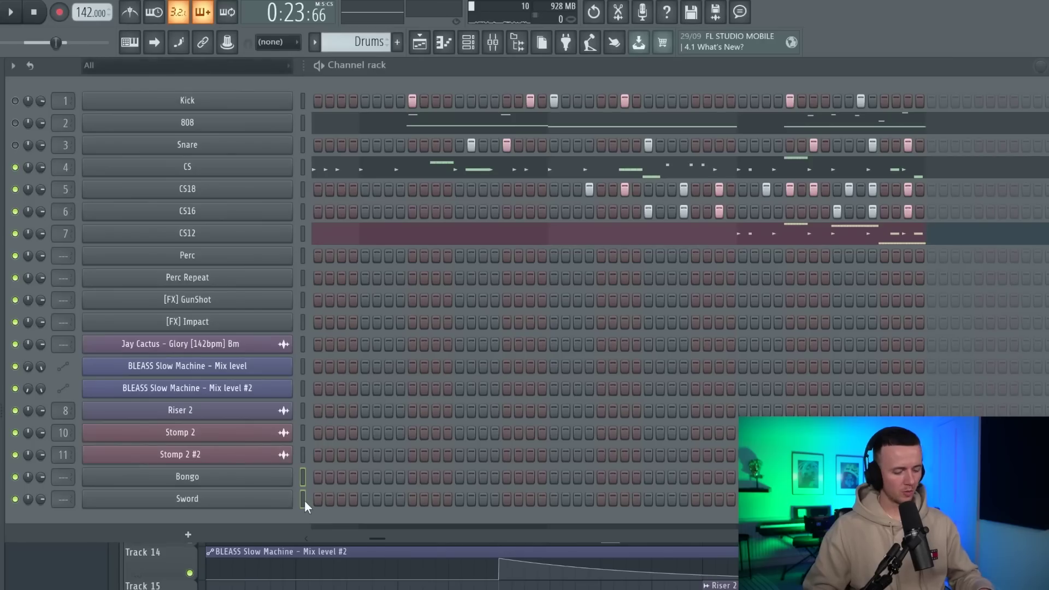
Assign the Sword channel to mixer track 12 and load BLEASS Reverb there with the FREEZE preset
left_click(304, 499)
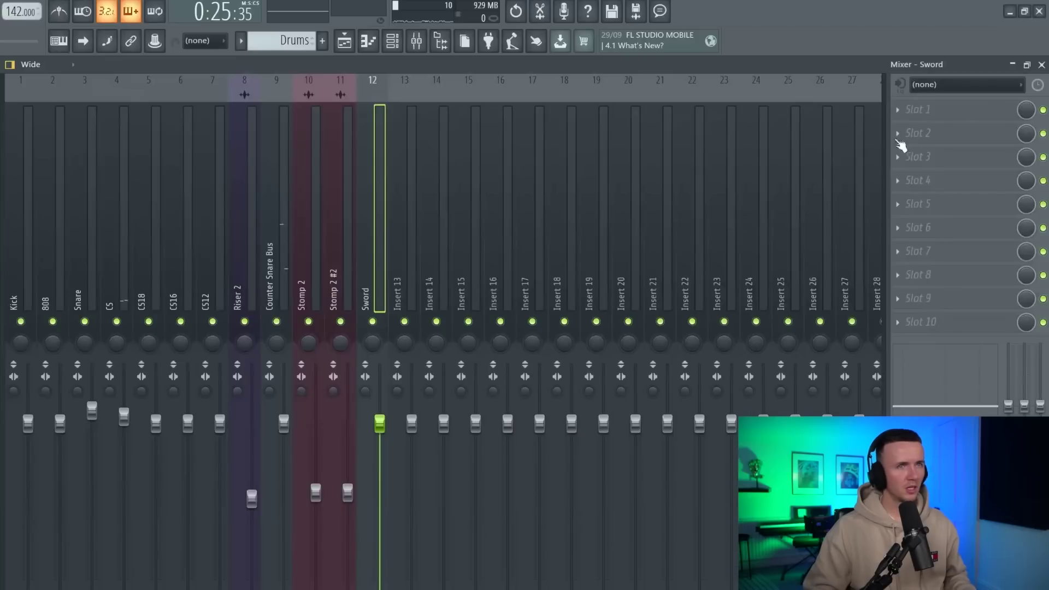
left_click(951, 111)
left_click(60, 17)
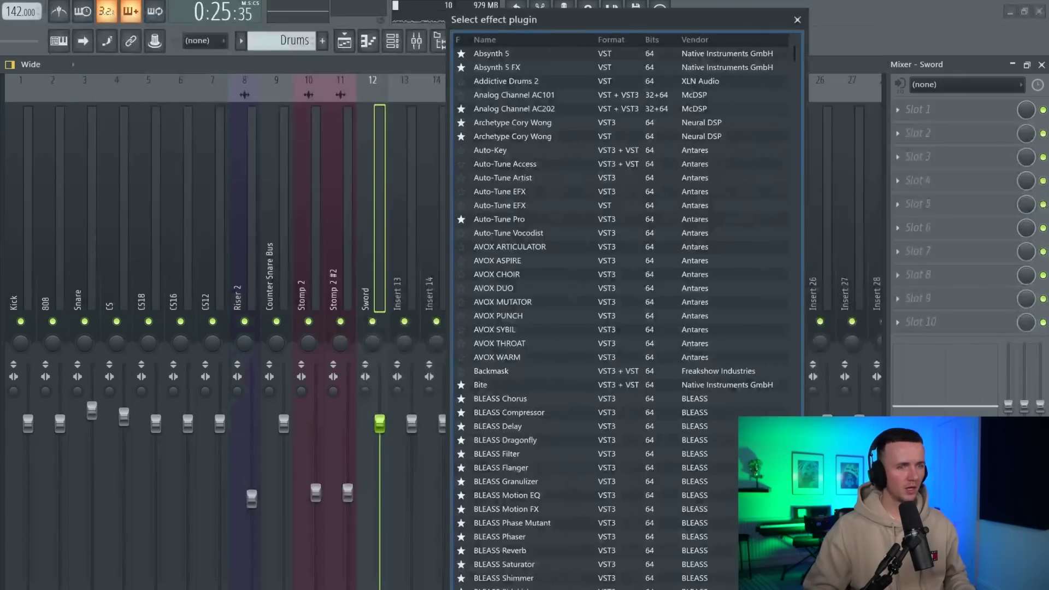
type("ble")
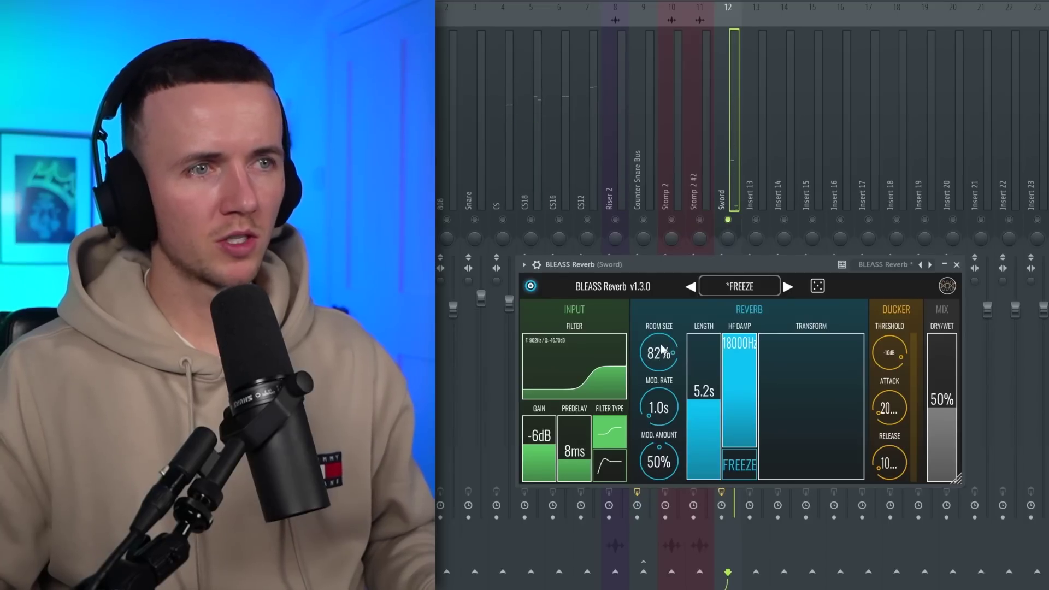
Record the Sword mixer track with its reverb in Edison and place the recording on playlist Track 18
key("space")
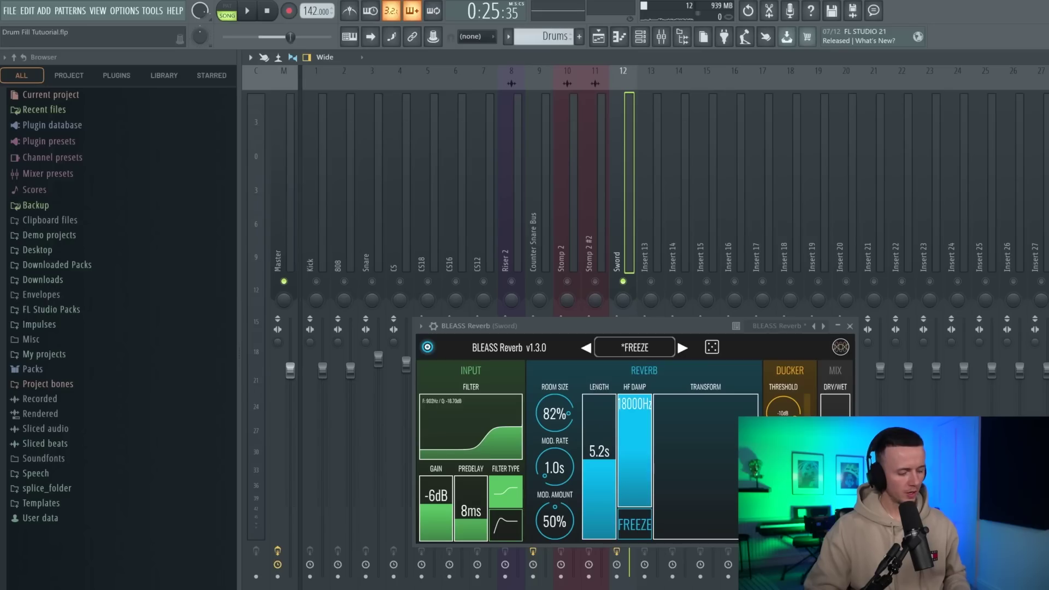
key("ctrl+e")
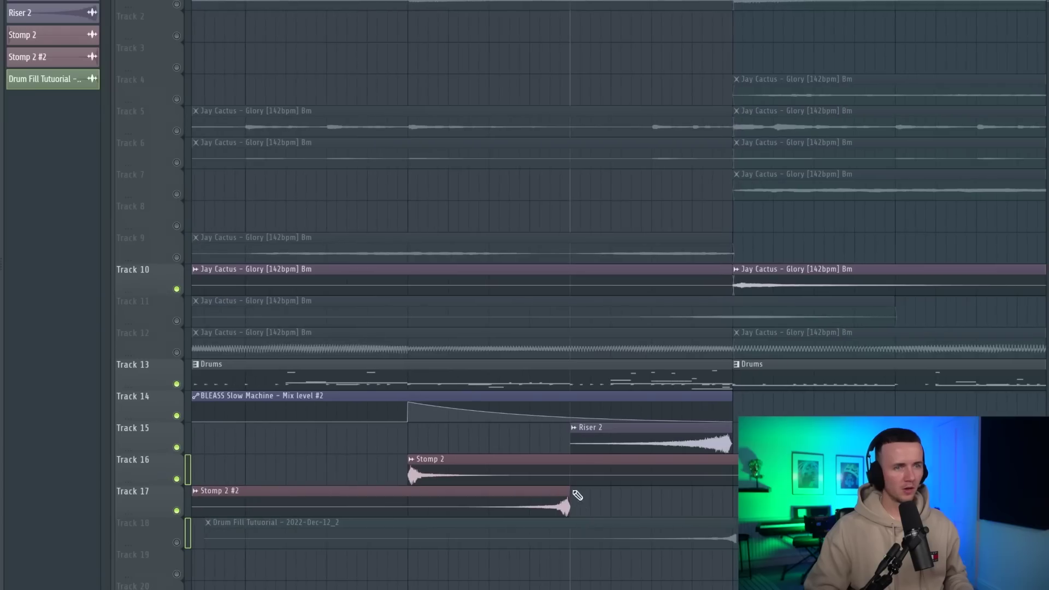
Delete the audio after the second Song jump marker in the master's Edison recording, and save the recorded drum fill
scroll(683, 525, "up", 3, "ctrl")
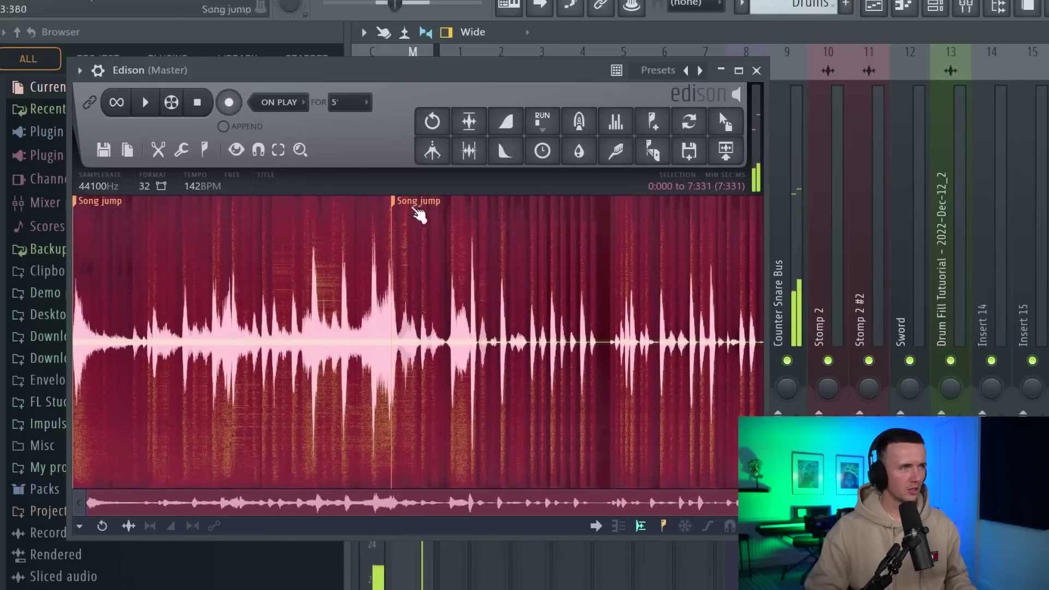
right_click(418, 207)
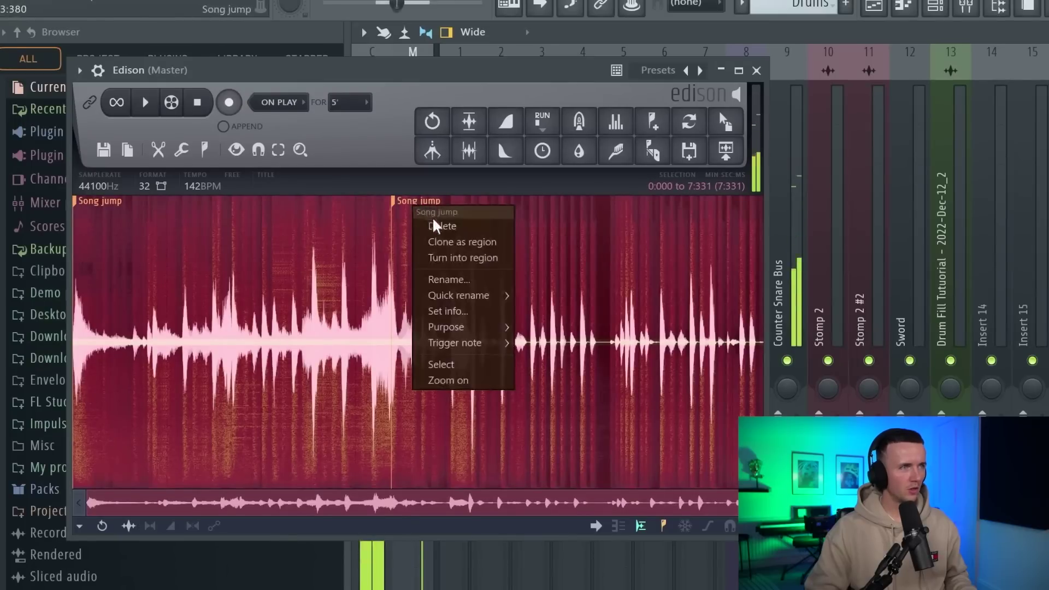
left_click(109, 212)
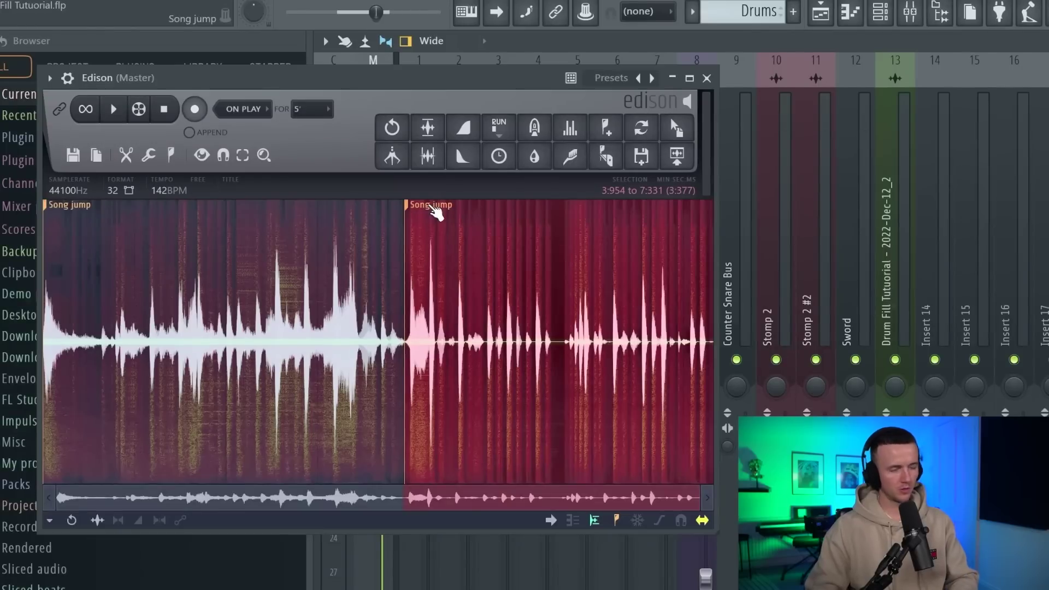
key("Delete")
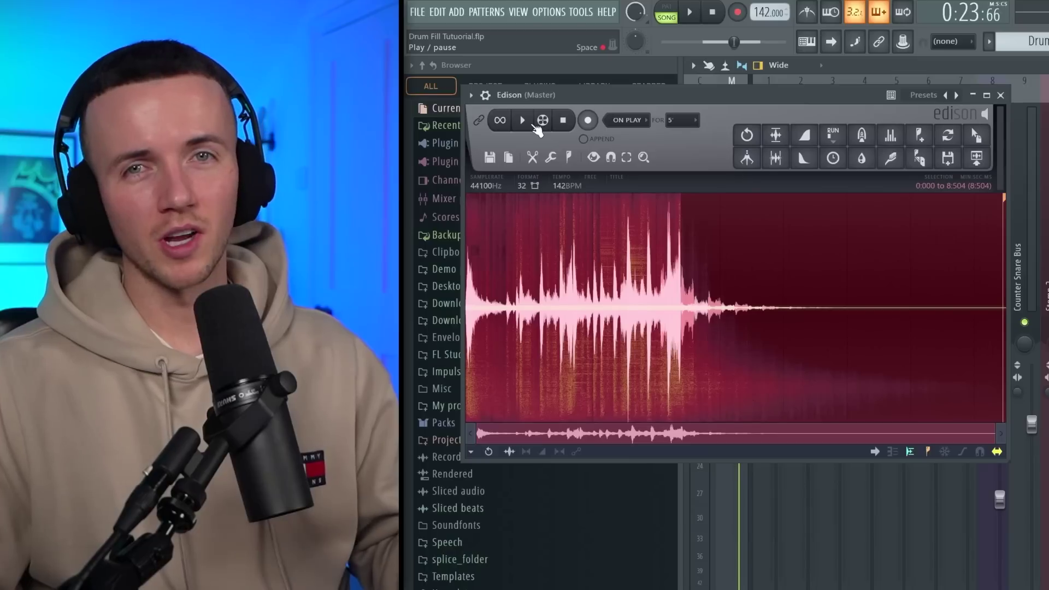
left_click(534, 125)
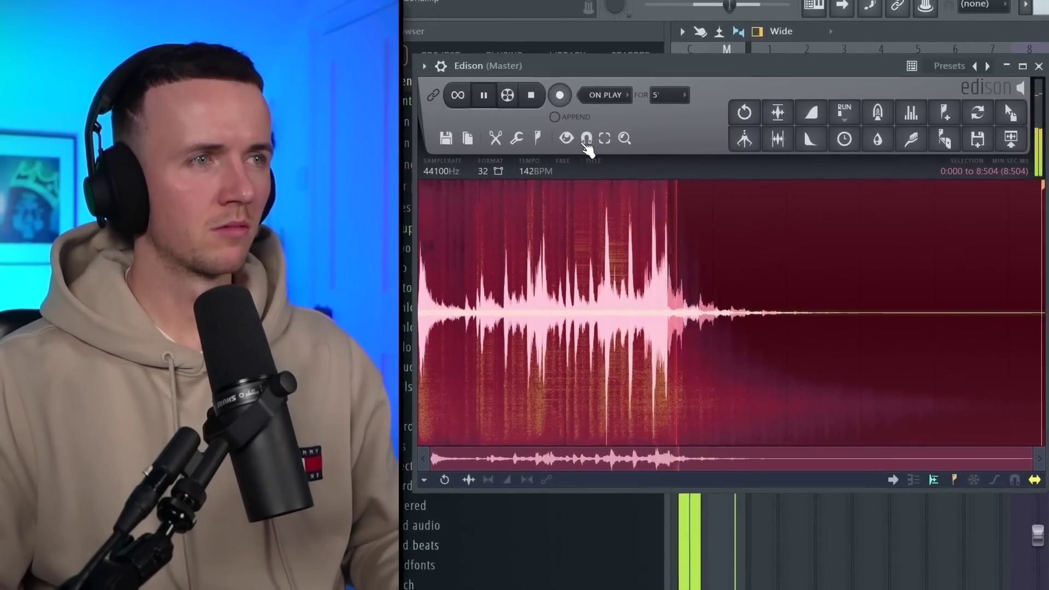
left_click(442, 136)
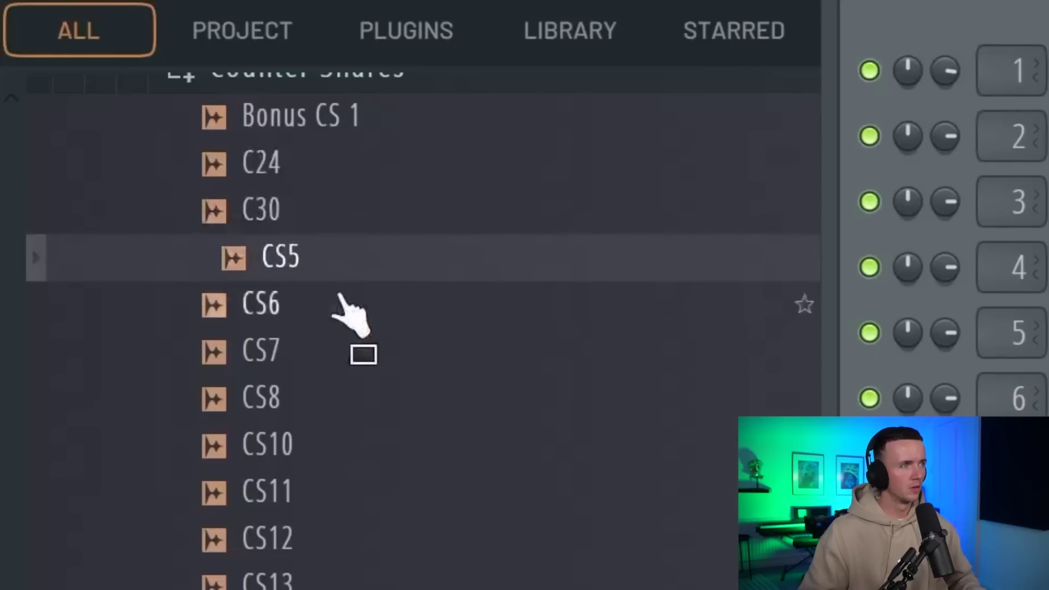
Add the CS6 and CS8 counter snare samples to the channel rack and enter hits for the second fill
left_click_drag(335, 320, 520, 533)
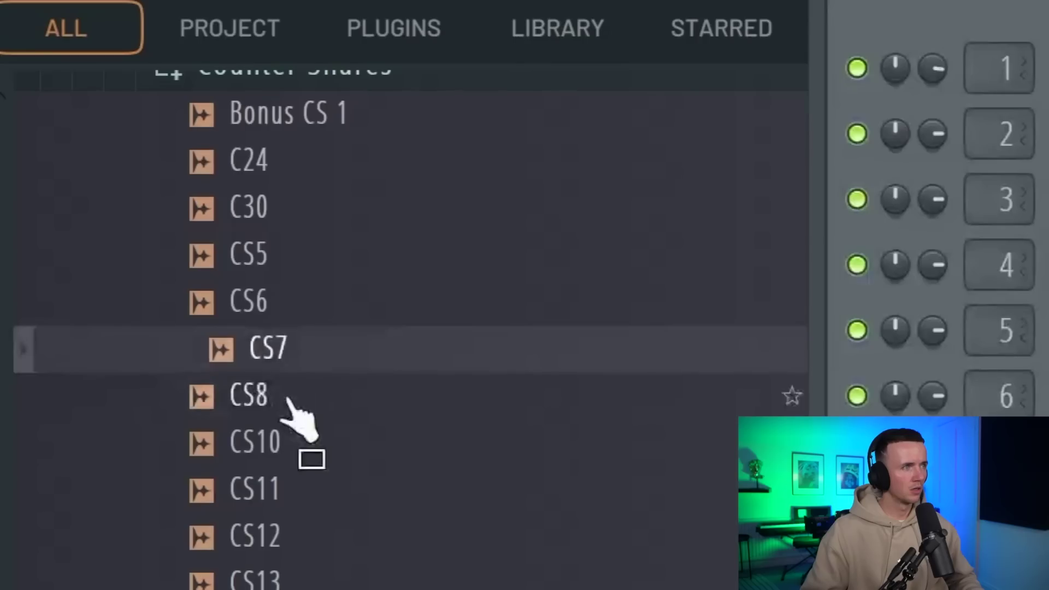
left_click_drag(286, 399, 452, 530)
left_click(476, 446)
left_click(583, 513)
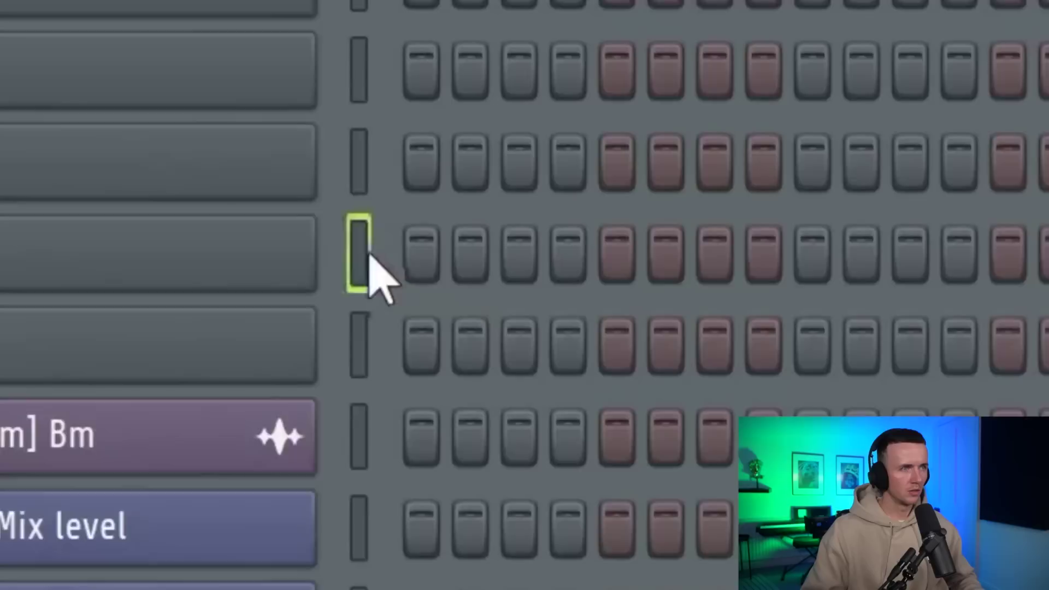
left_click(485, 297)
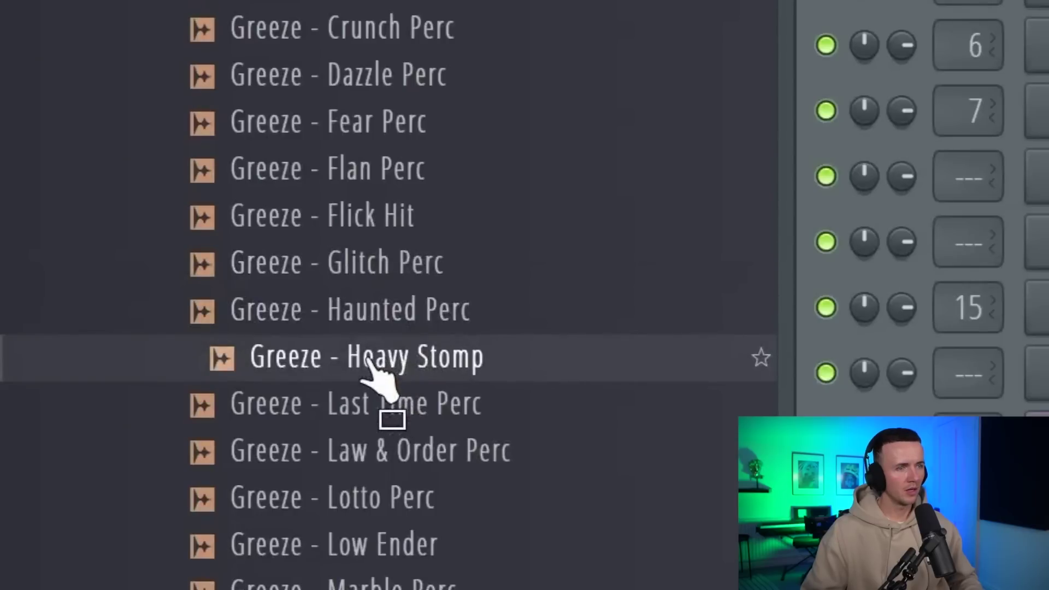
Add the Greeze - Heavy Stomp sample with ping-pong BLEASS Delay and record its mixer track in Edison
left_click_drag(369, 364, 618, 421)
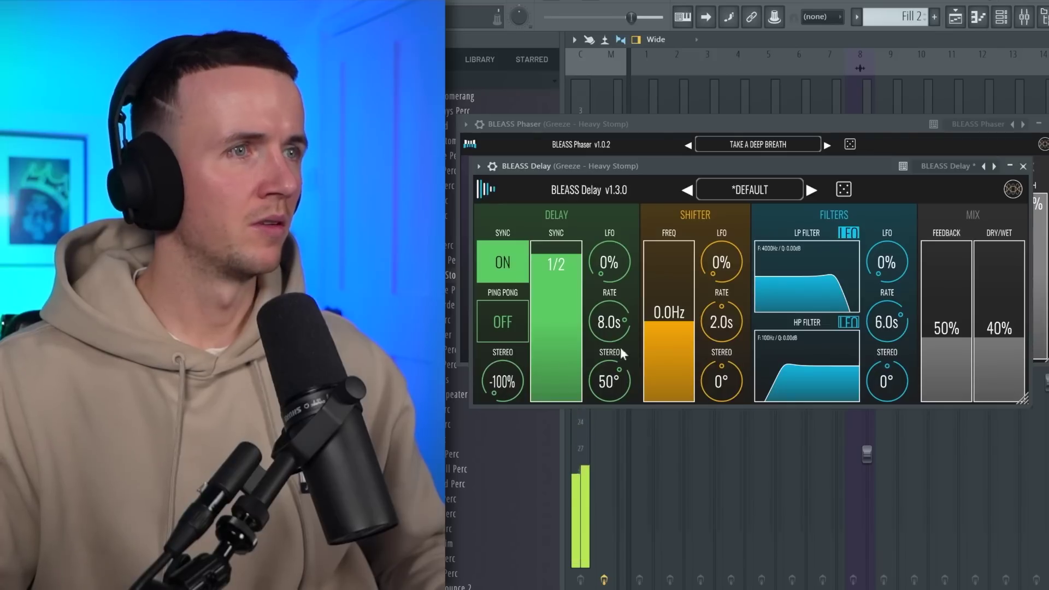
left_click(500, 324)
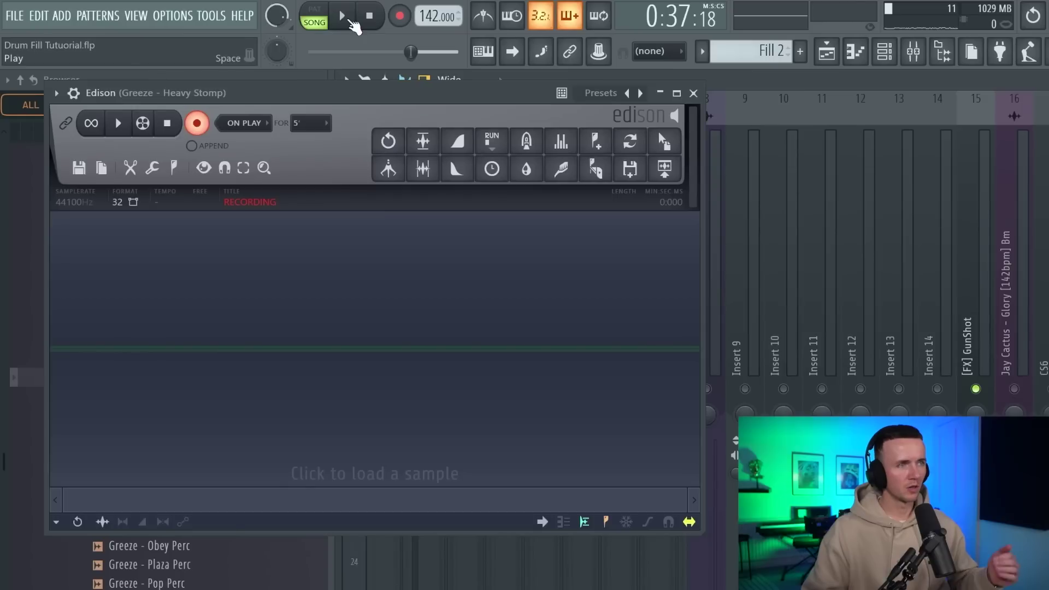
left_click(344, 18)
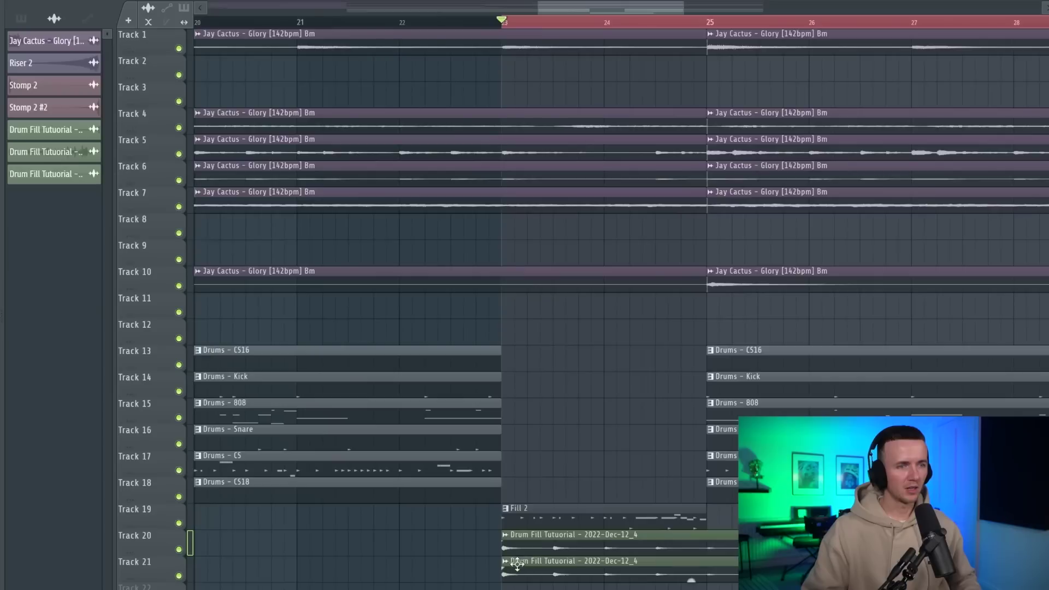
Make the copied Heavy Stomp recording on Track 21 unique and reverse it beneath the Fill 2 pattern
left_click(506, 560)
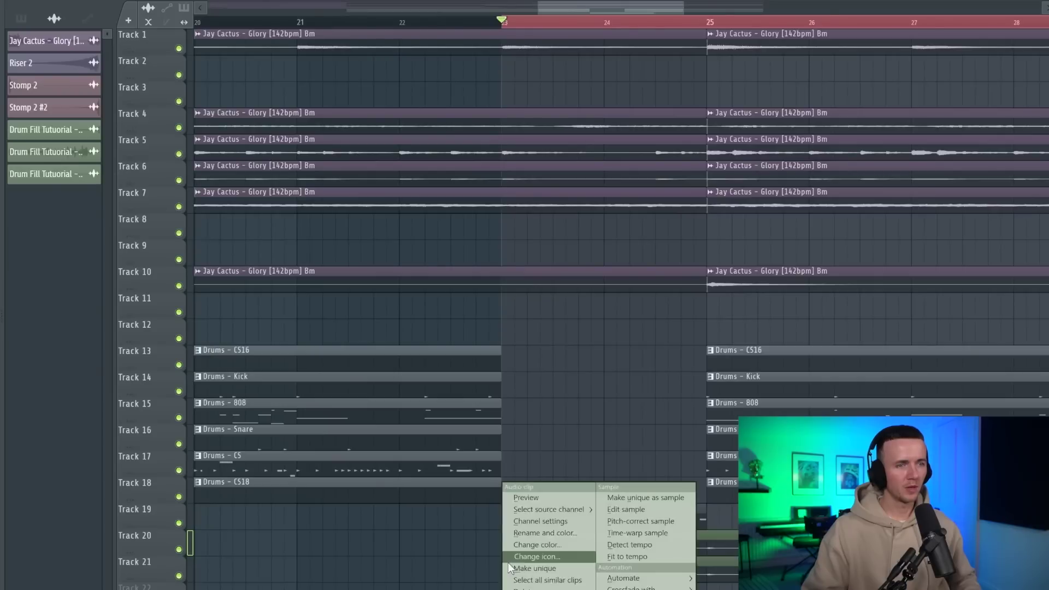
left_click(536, 569)
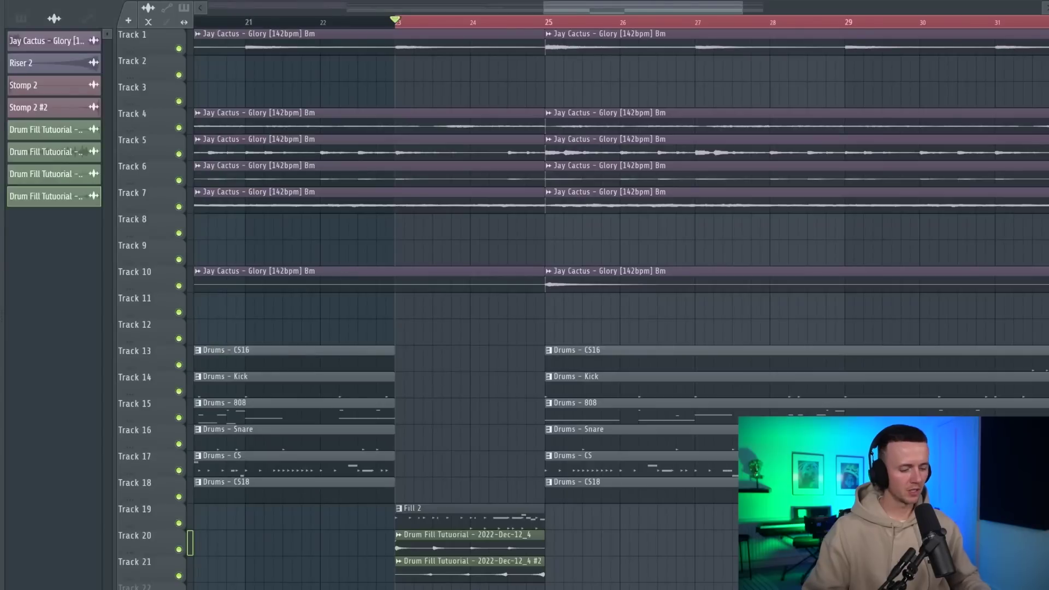
key("space")
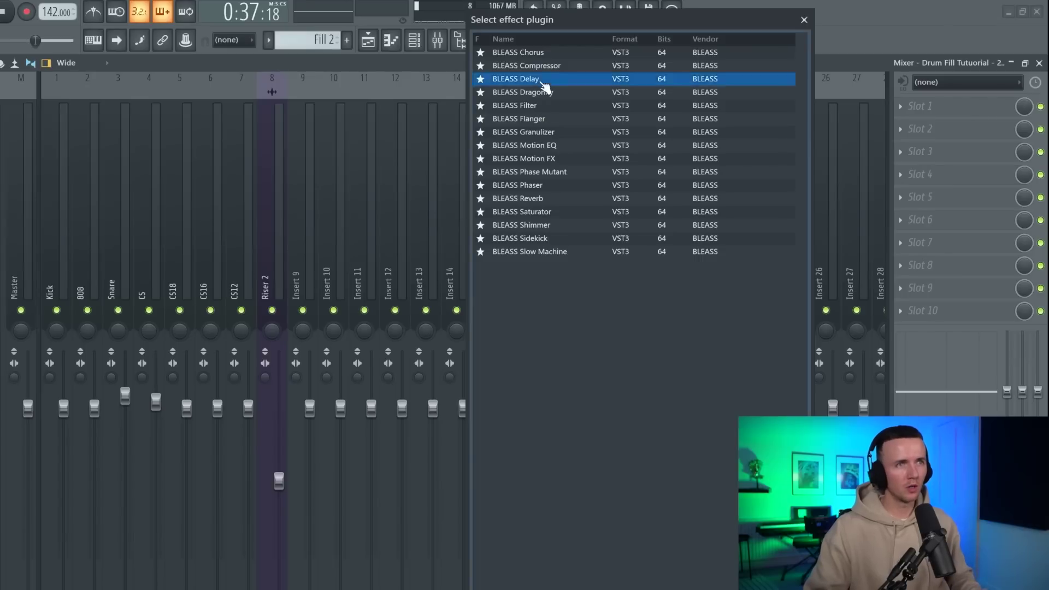
Load BLEASS Delay on the recorded clips' mixer track and layer Greeze - 420 Counter Snare with the CS6 pattern
left_click(541, 79)
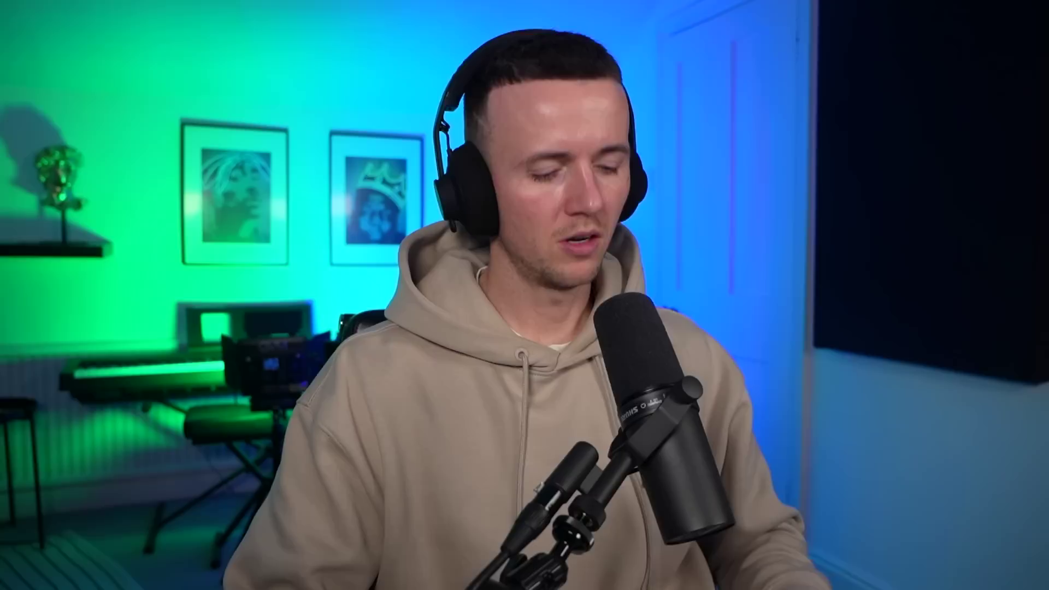
left_click_drag(235, 288, 82, 317)
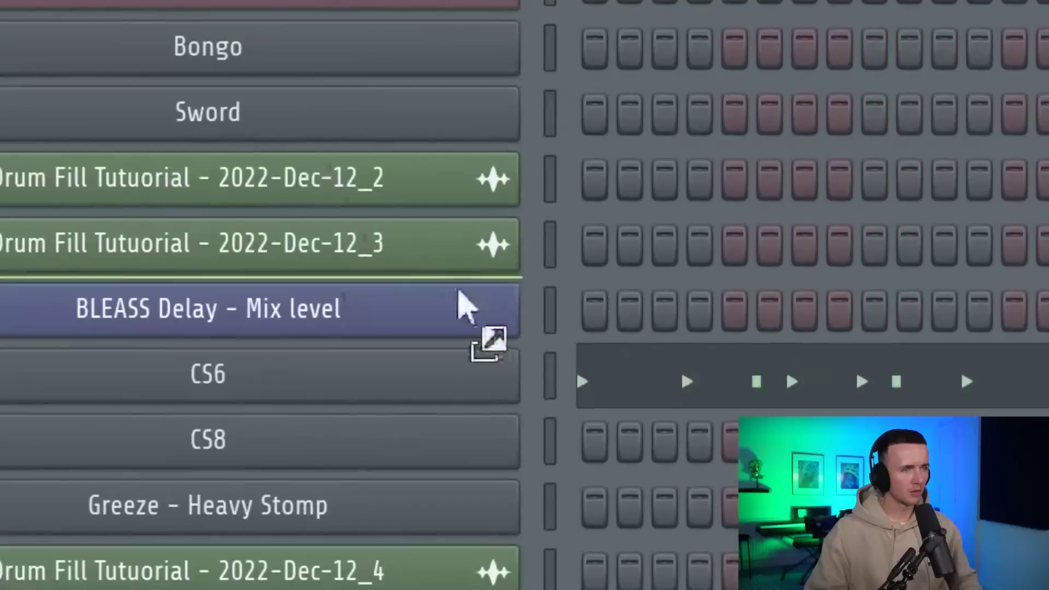
left_click_drag(457, 305, 336, 460)
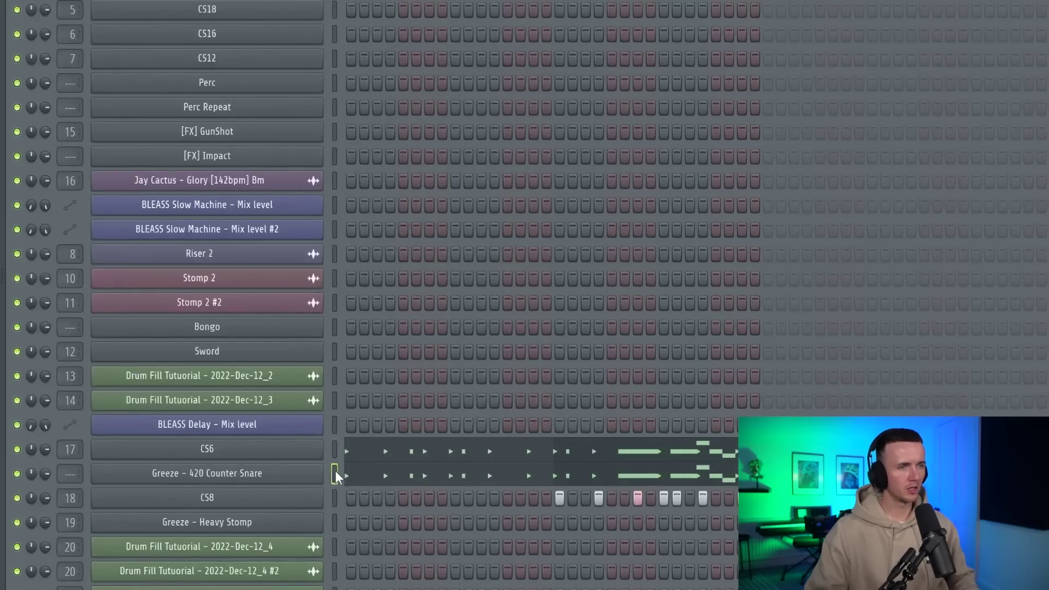
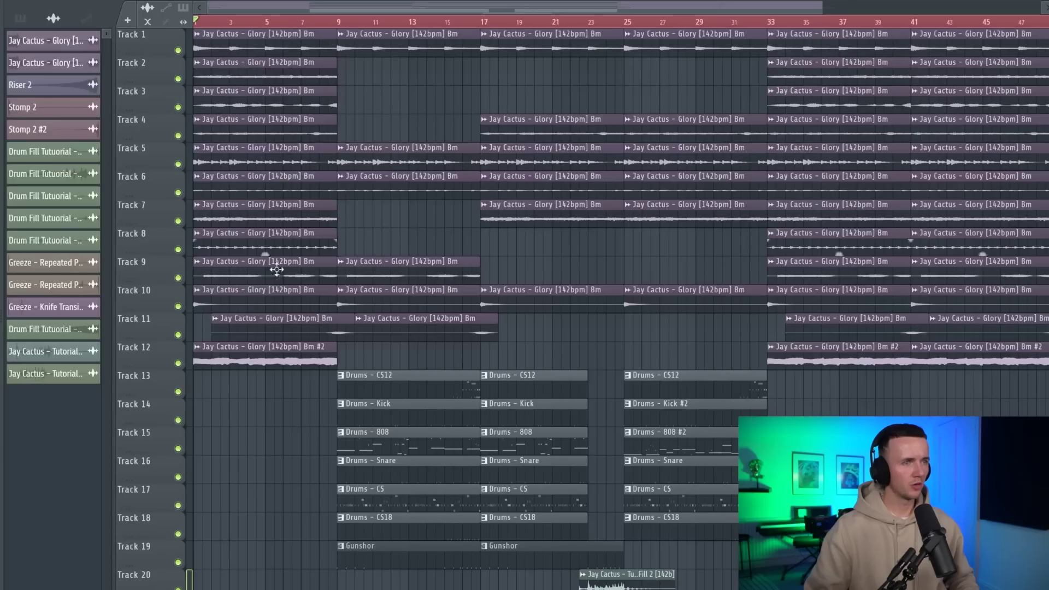
Thin out the intro by removing Tracks 2 and 4–10 from bars 1–9 and Tracks 2, 7, 8 and 9 from bars 9–17
key("space")
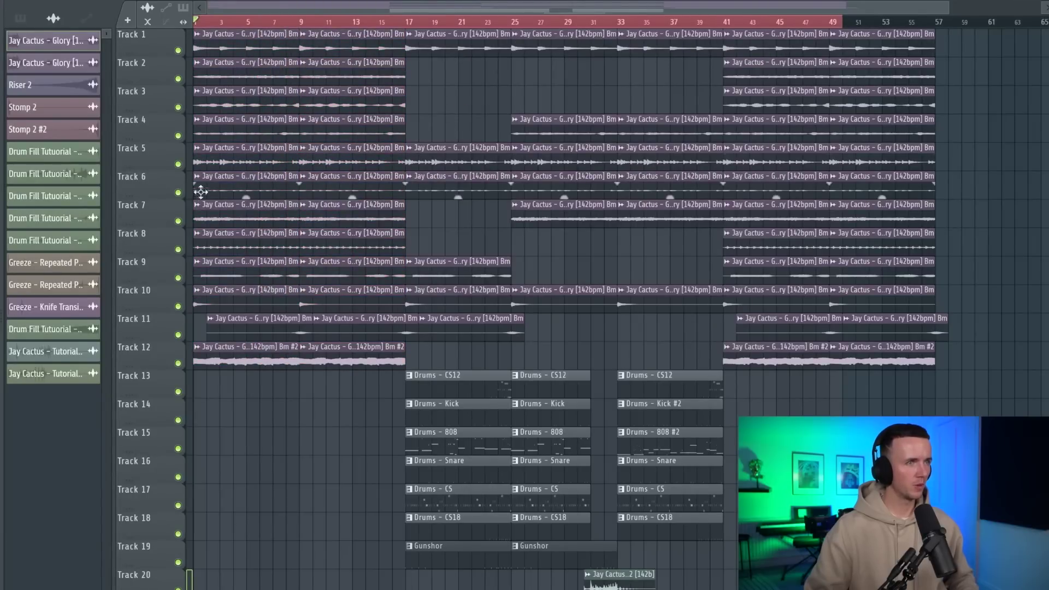
left_click_drag(218, 163, 216, 53)
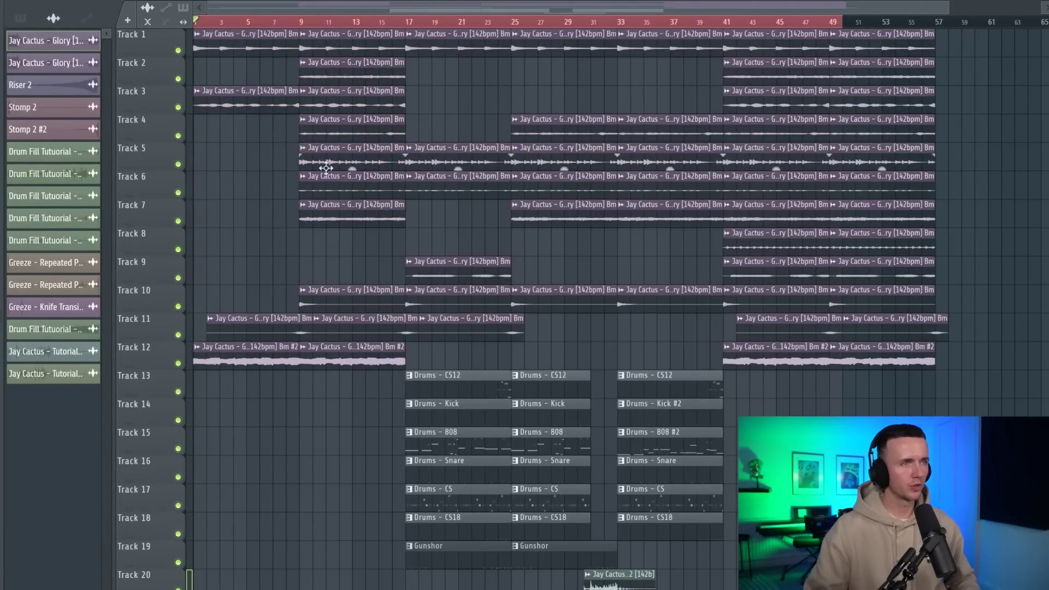
left_click_drag(326, 165, 233, 167)
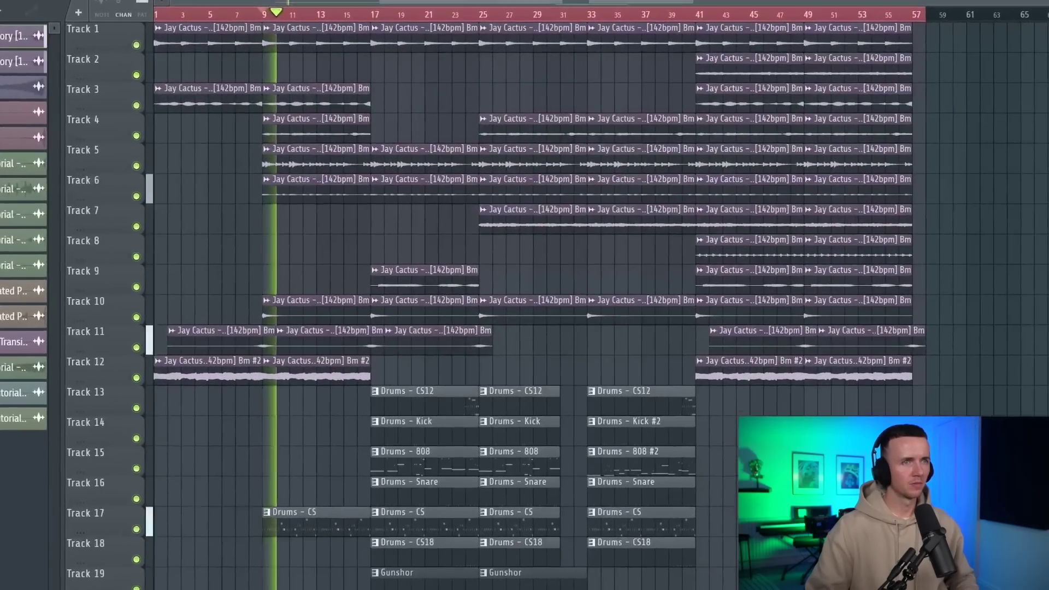
Duplicate the drum and melody sections of the drop to lengthen the arrangement by 16 bars
left_click_drag(946, 585, 583, 49)
key("space")
scroll(944, 363, "down", 3)
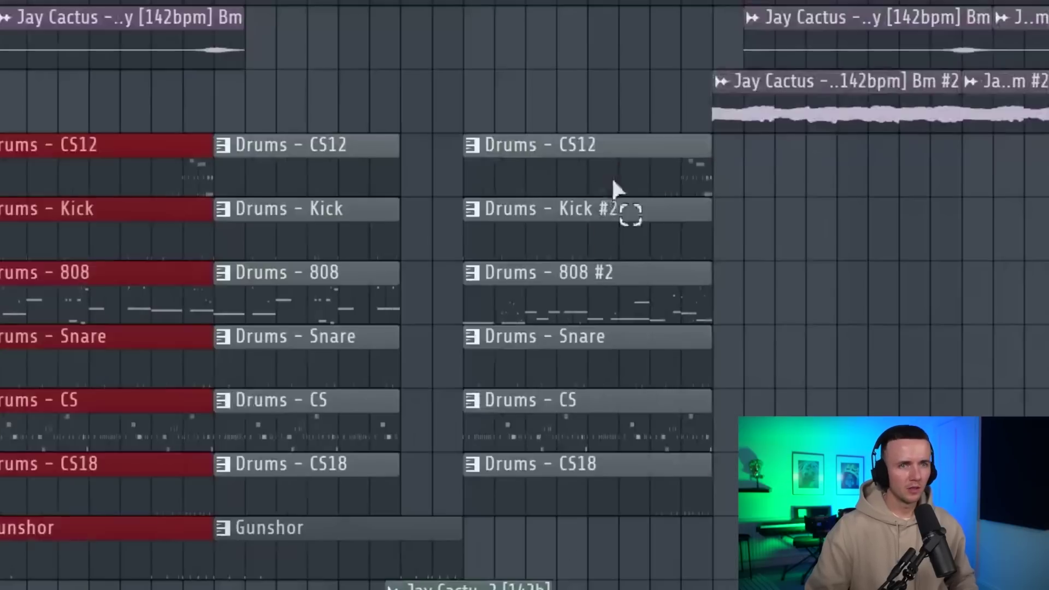
left_click_drag(613, 179, 485, 157)
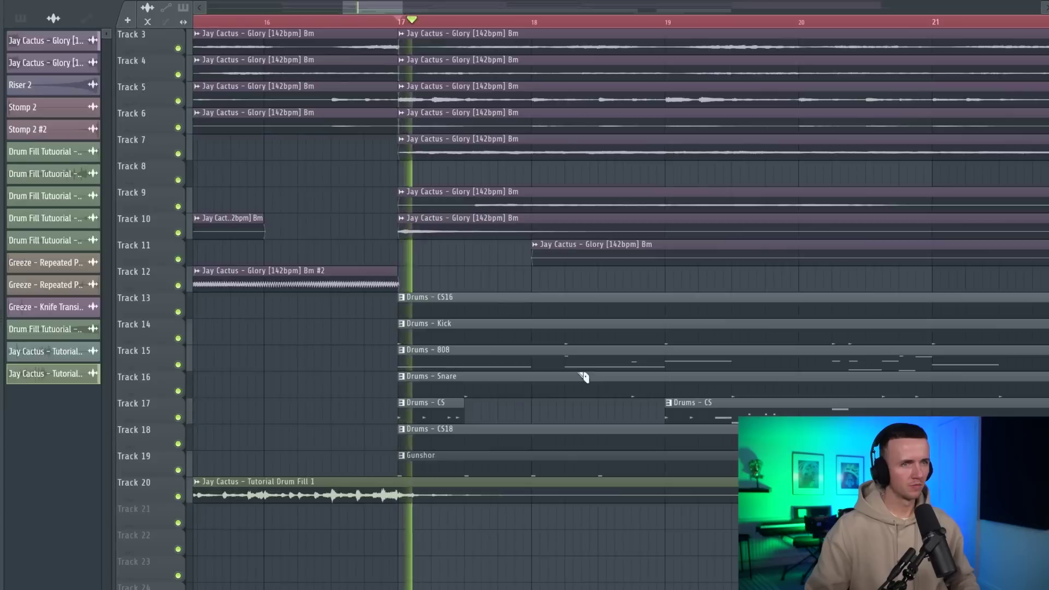
Slice the Kick and Snare clips on Tracks 14 and 16 just after bar 18 and at bar 19, and delete the slices between
left_click_drag(566, 323, 567, 341)
left_click_drag(666, 323, 667, 341)
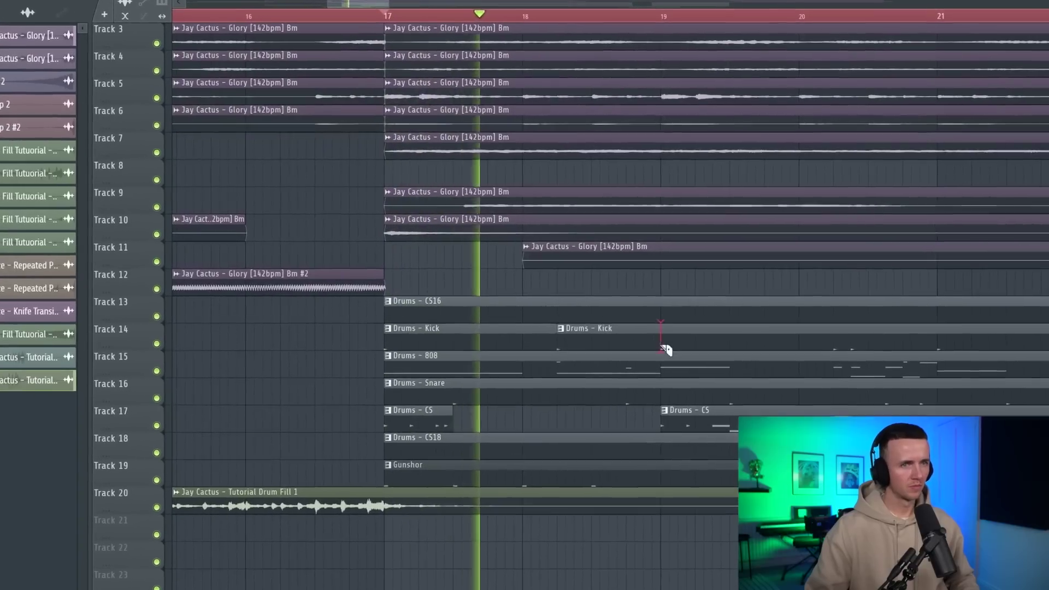
right_click(653, 333)
left_click_drag(571, 404, 571, 419)
left_click_drag(650, 404, 650, 419)
right_click(612, 414)
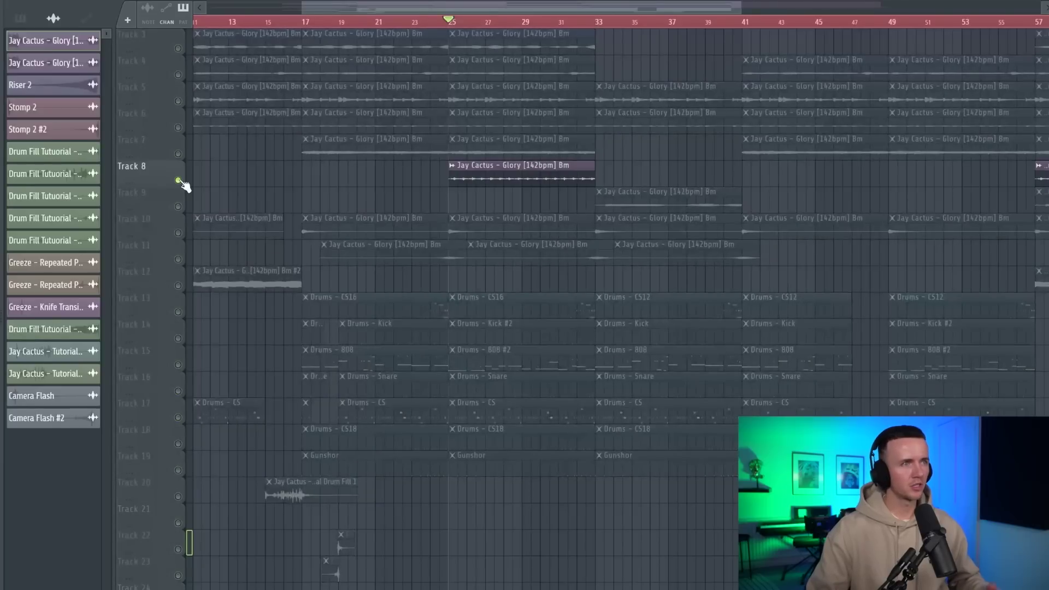
Cut off the tail of the repeated Tutorial Drum Fill 1 clip on Track 20 at bar 33
key("space")
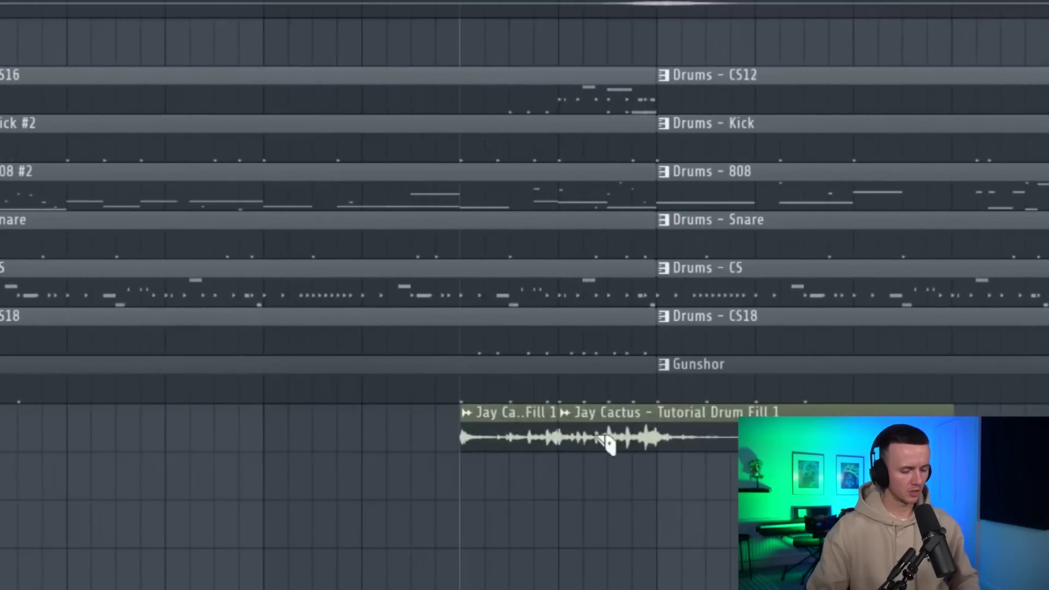
right_click(609, 444)
left_click(601, 439)
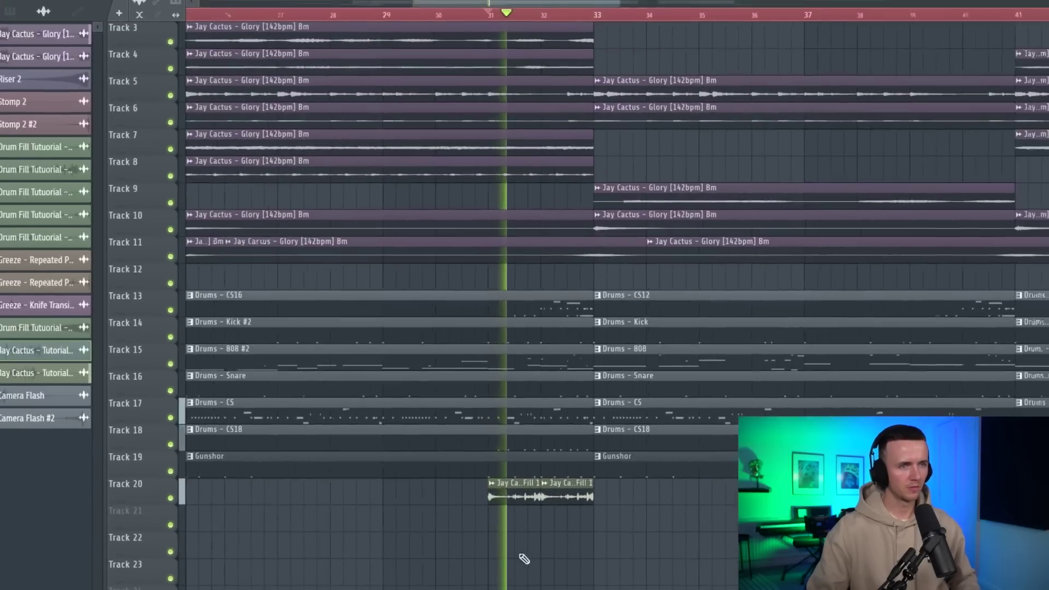
Clear the drums after bar 33, restarting CS and CS18 at bar 37 and CS12, Kick, 808 and Snare at bar 38
scroll(516, 575, "down", 3)
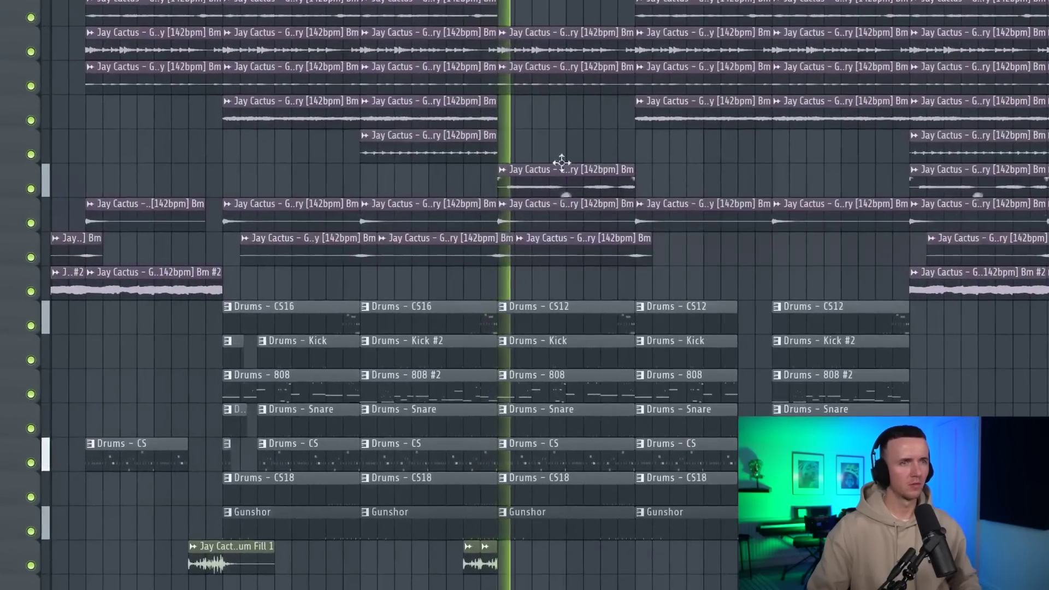
scroll(574, 175, "up", 4)
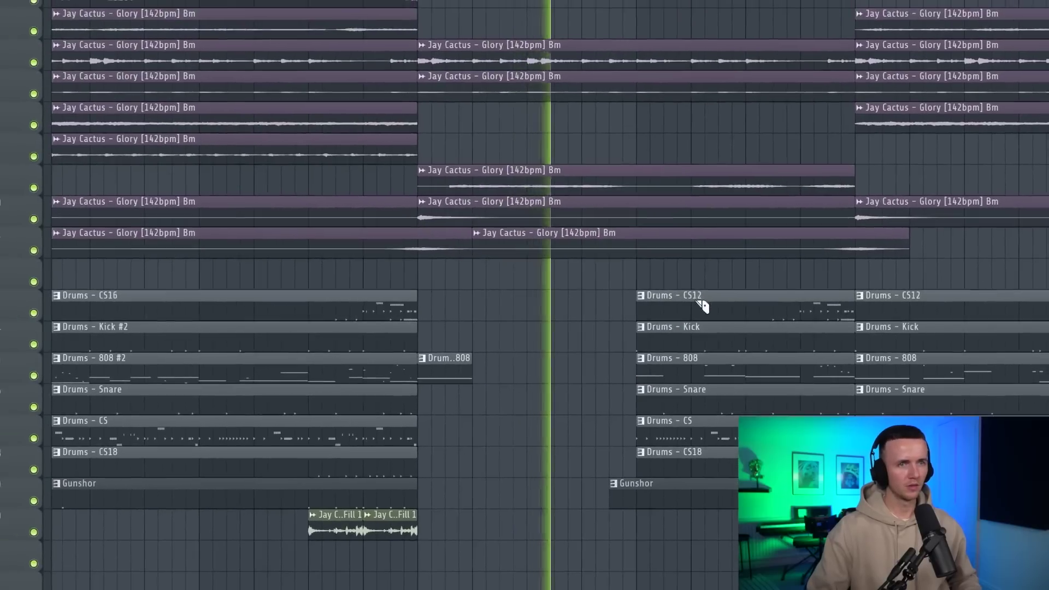
left_click_drag(670, 291, 673, 406)
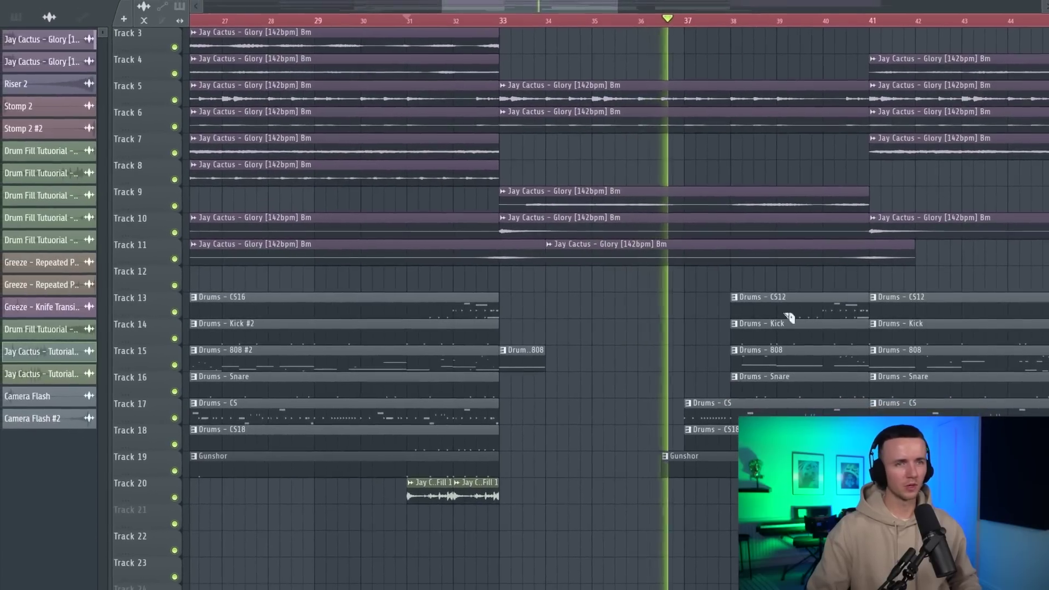
scroll(424, 387, "down", 2)
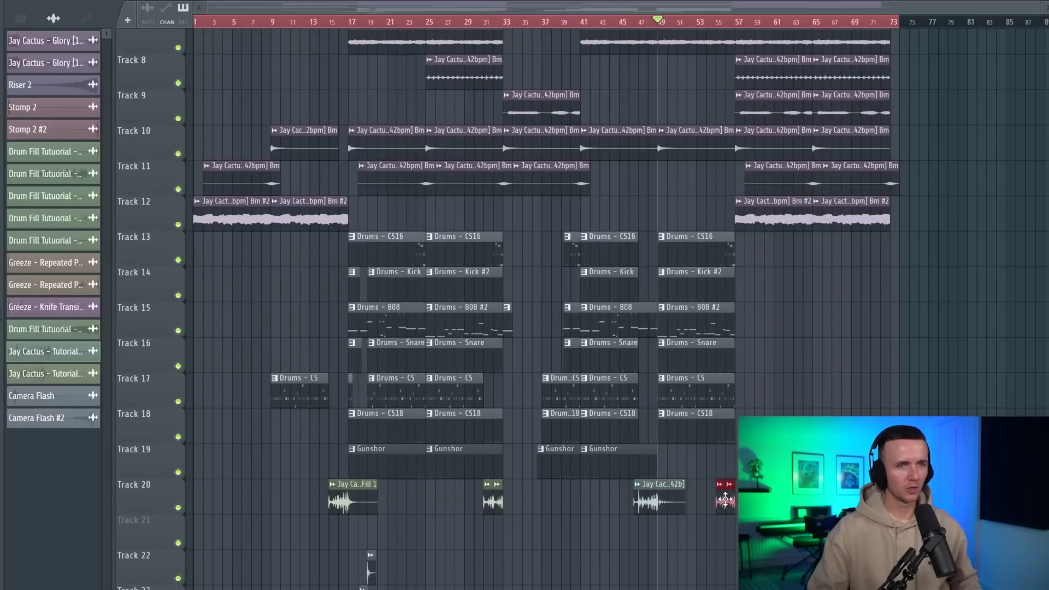
scroll(809, 208, "down", 3)
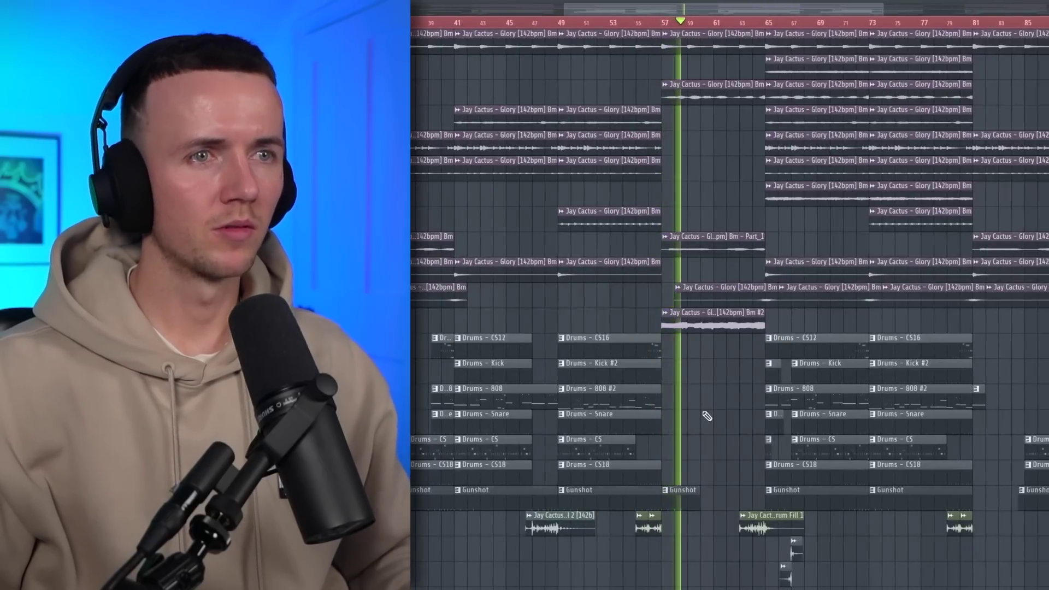
scroll(704, 417, "down", 1)
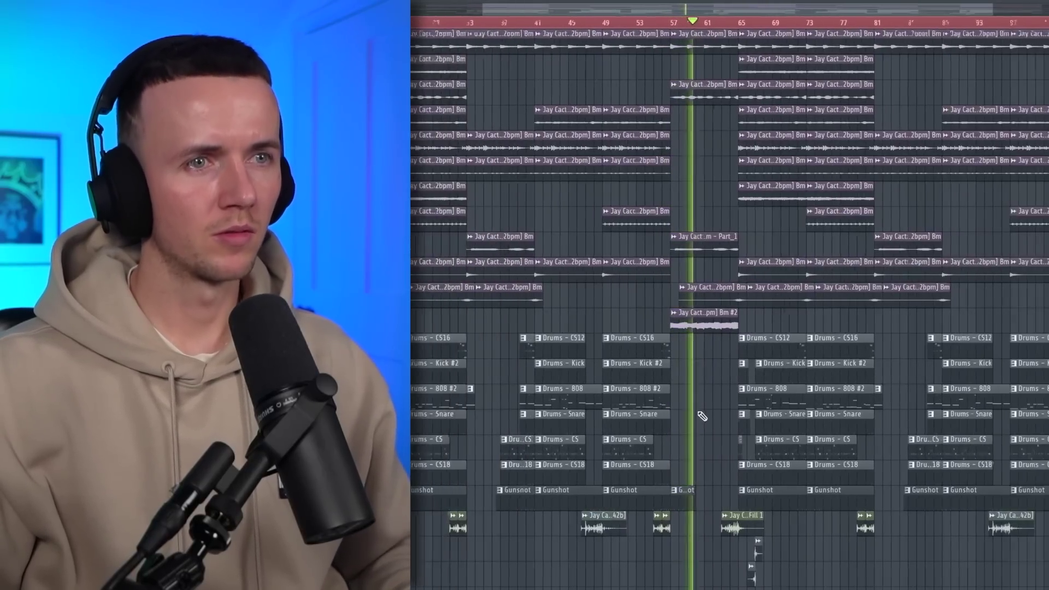
scroll(698, 416, "down", 2)
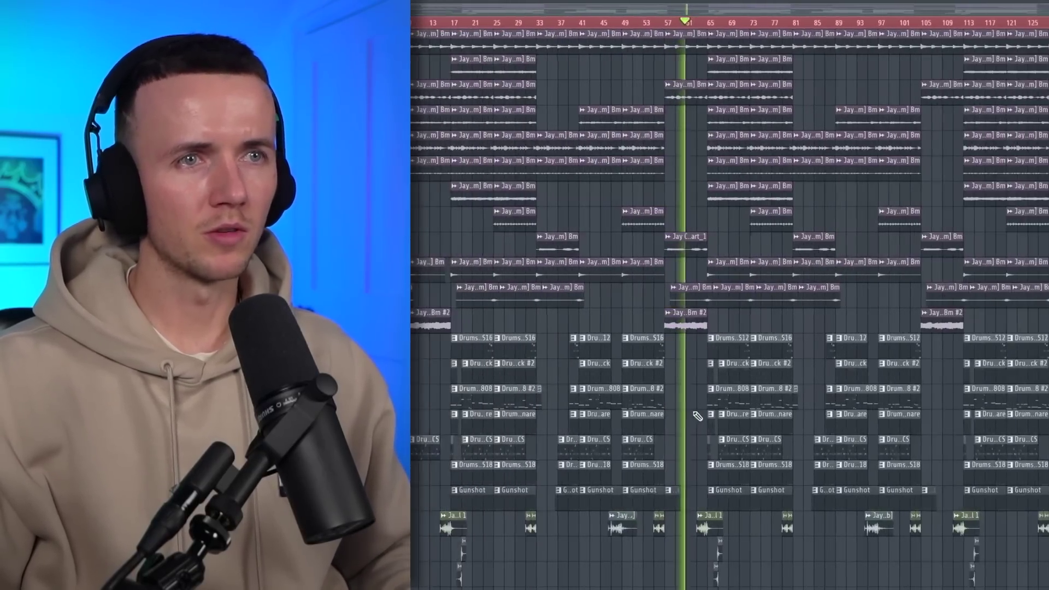